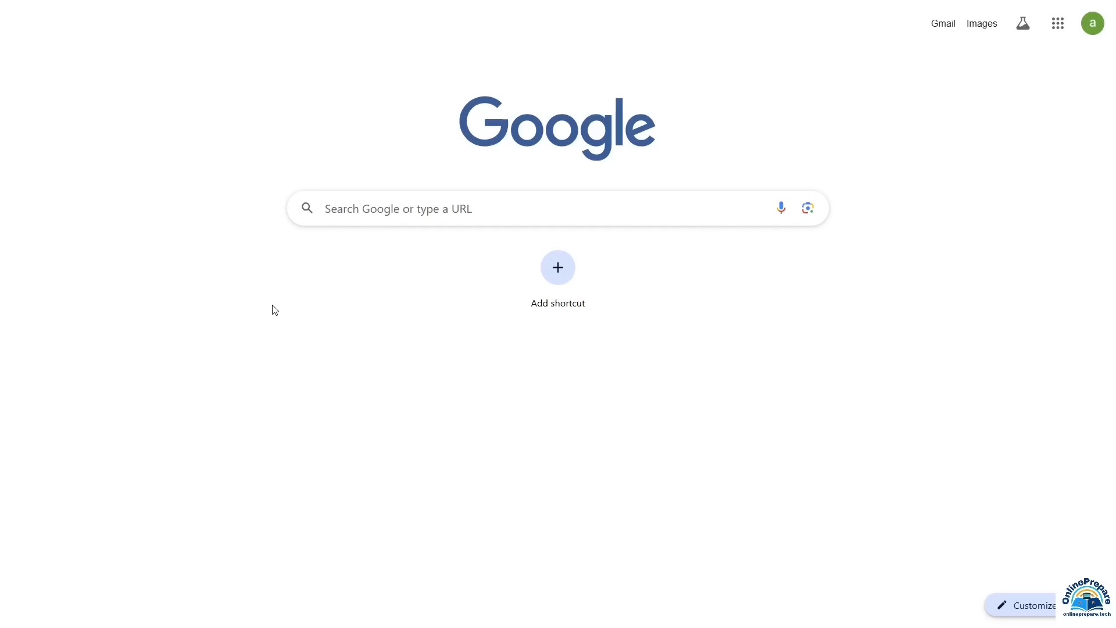
Step: Google 'voters' and open the 'Voter - Election Commission of India' result
click(352, 217)
text(voters)
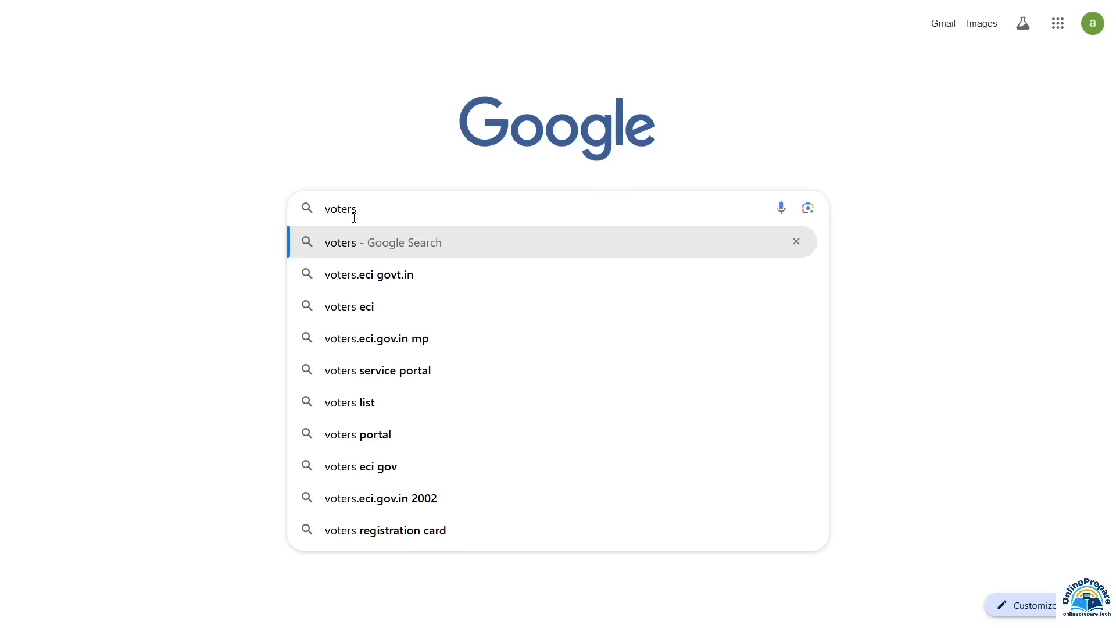
key(Return)
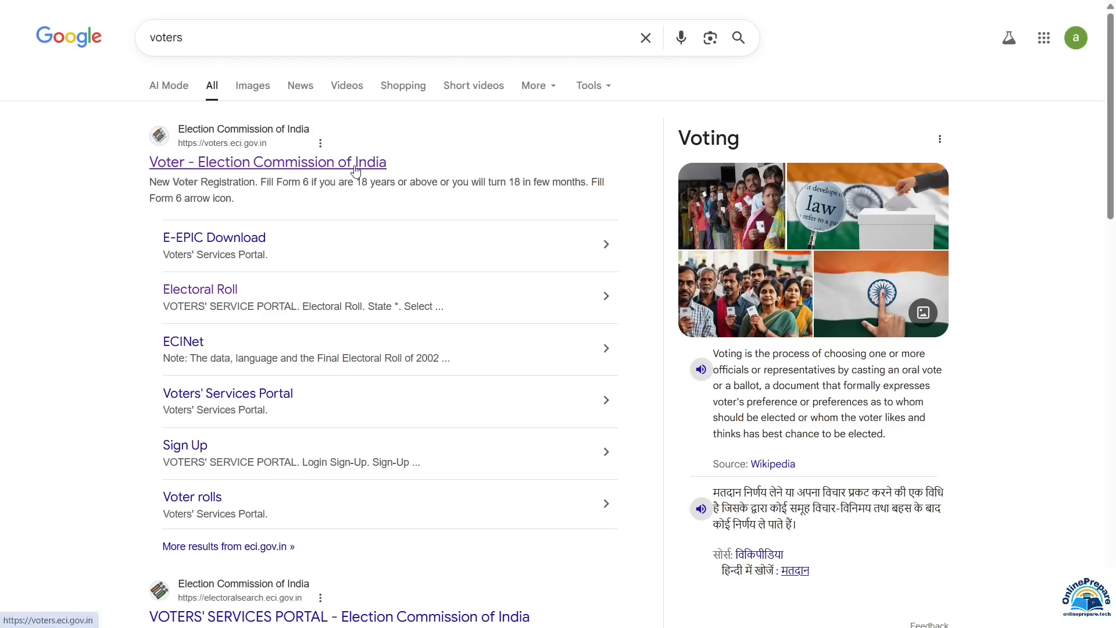
click(251, 166)
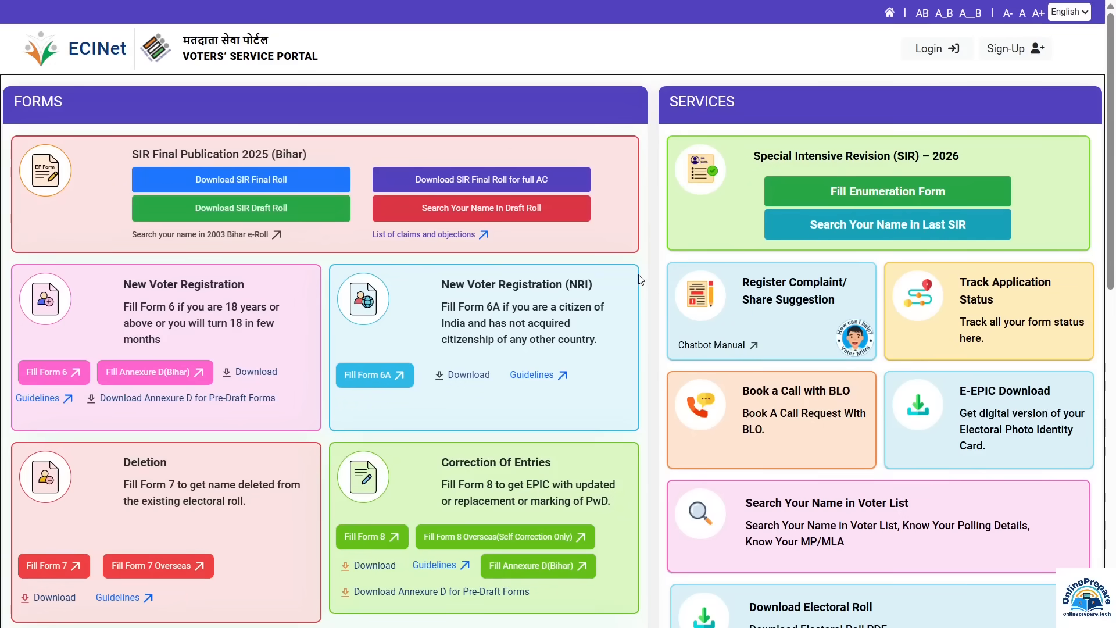
Step: Zoom in the portal home page and scroll slightly down to the Forms and Services cards
key(ctrl+plus)
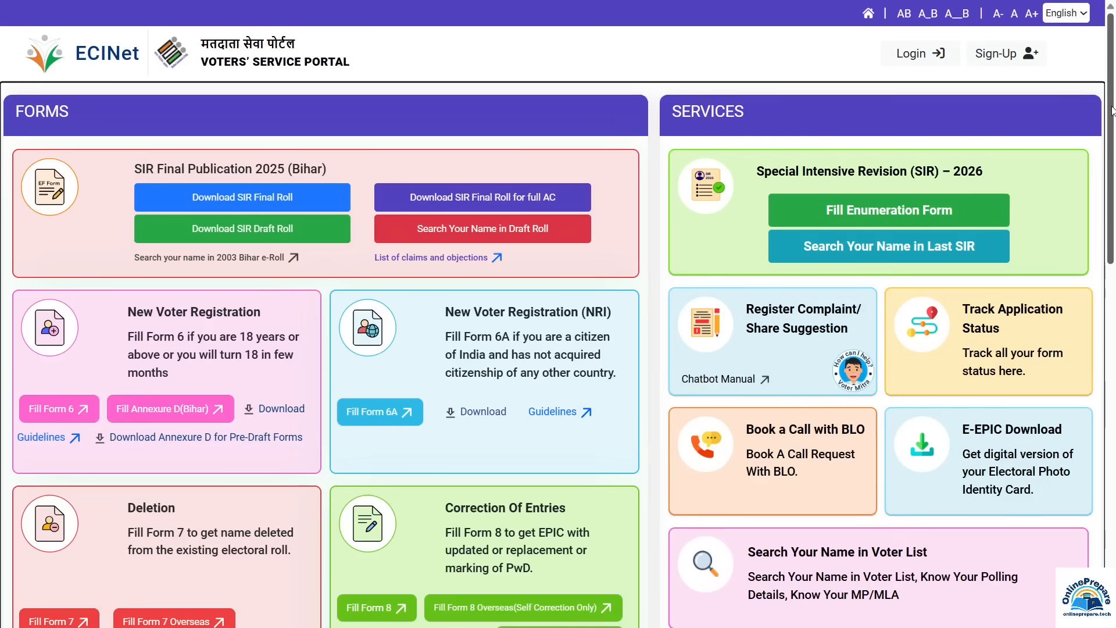
drag(1111, 111, 1114, 141)
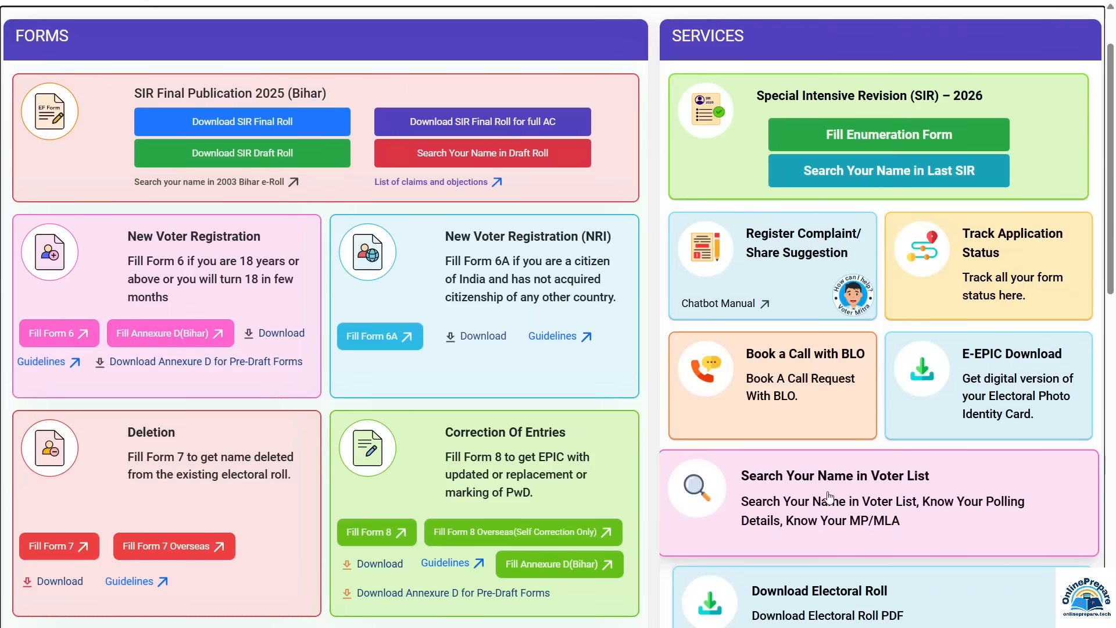
Step: Open Search Your Name in Voter List and choose Madhya Pradesh as the EPIC search state
click(804, 491)
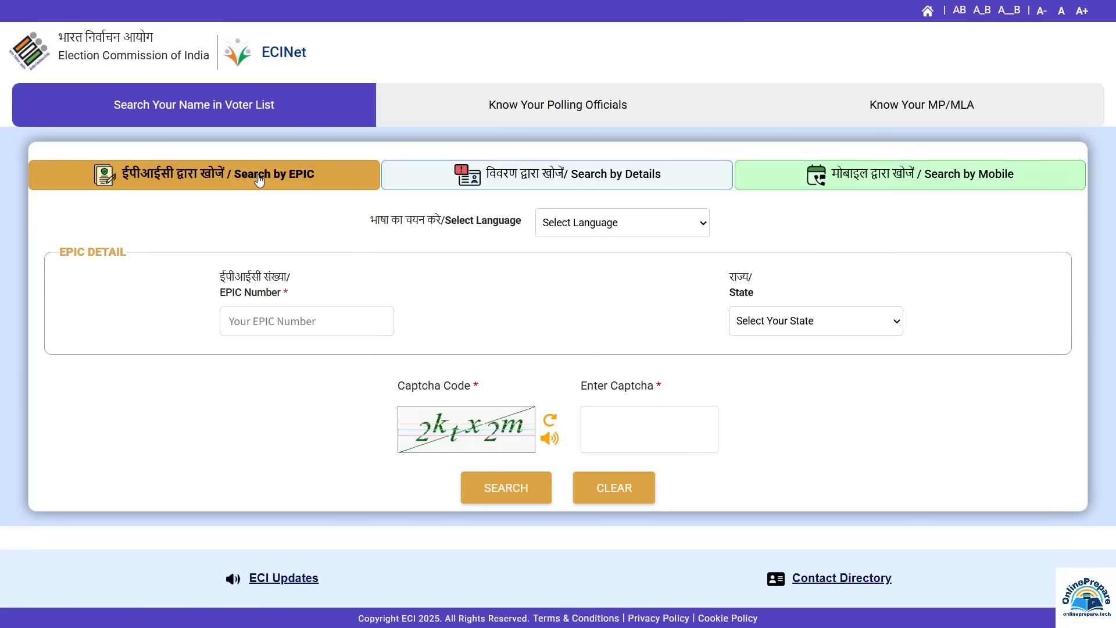
click(259, 326)
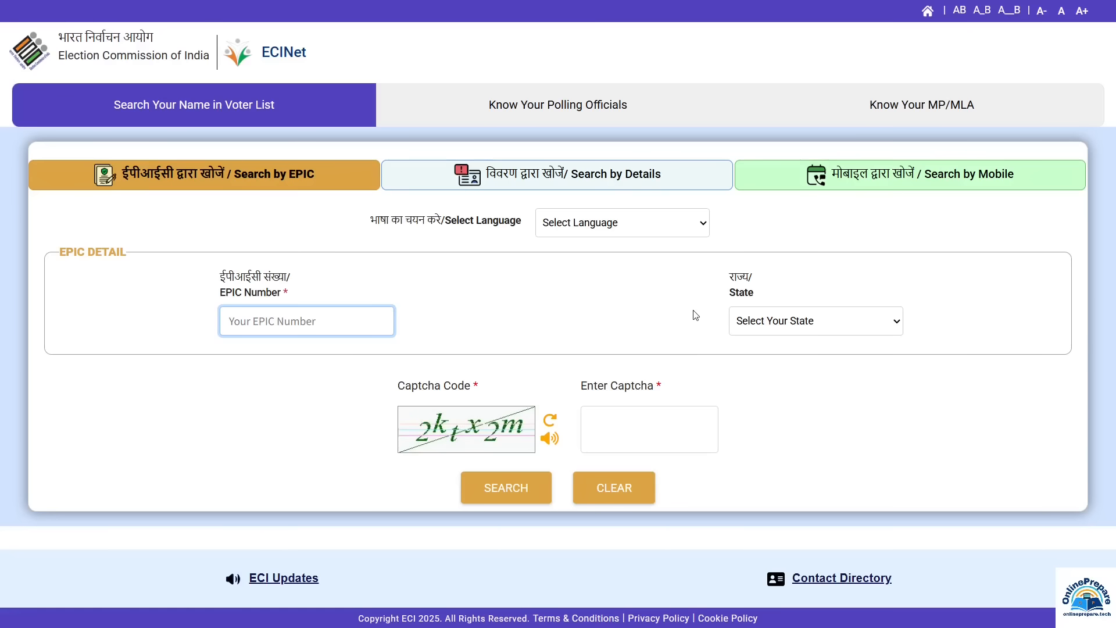
click(735, 322)
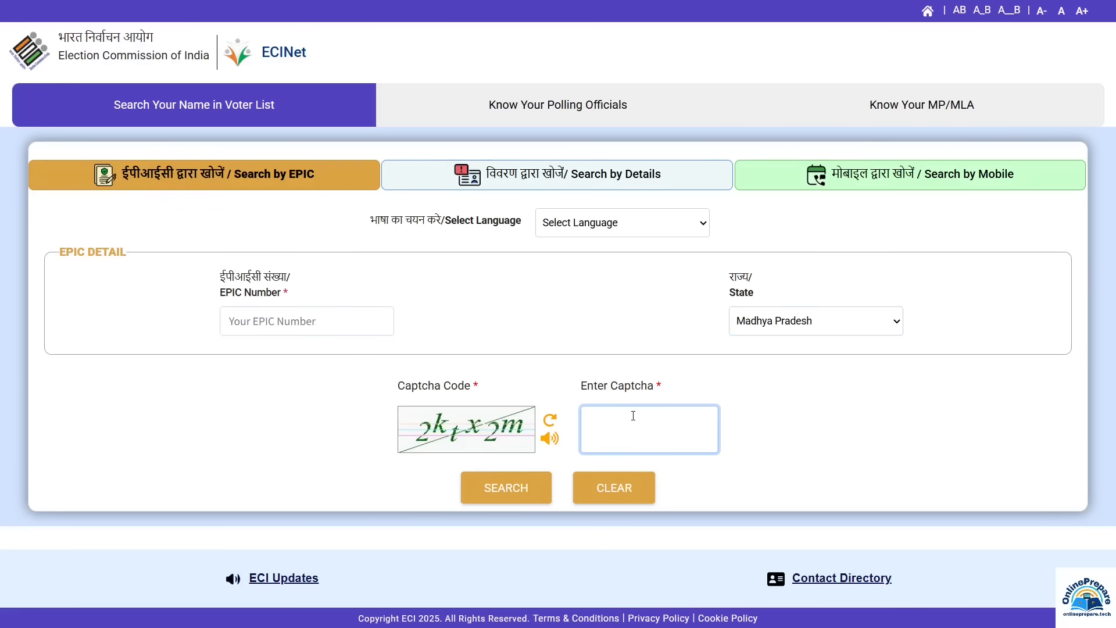
Step: Submit the EPIC search to find the voter in 14-SATNA, 64-NAGOD, Madhya Pradesh
click(503, 490)
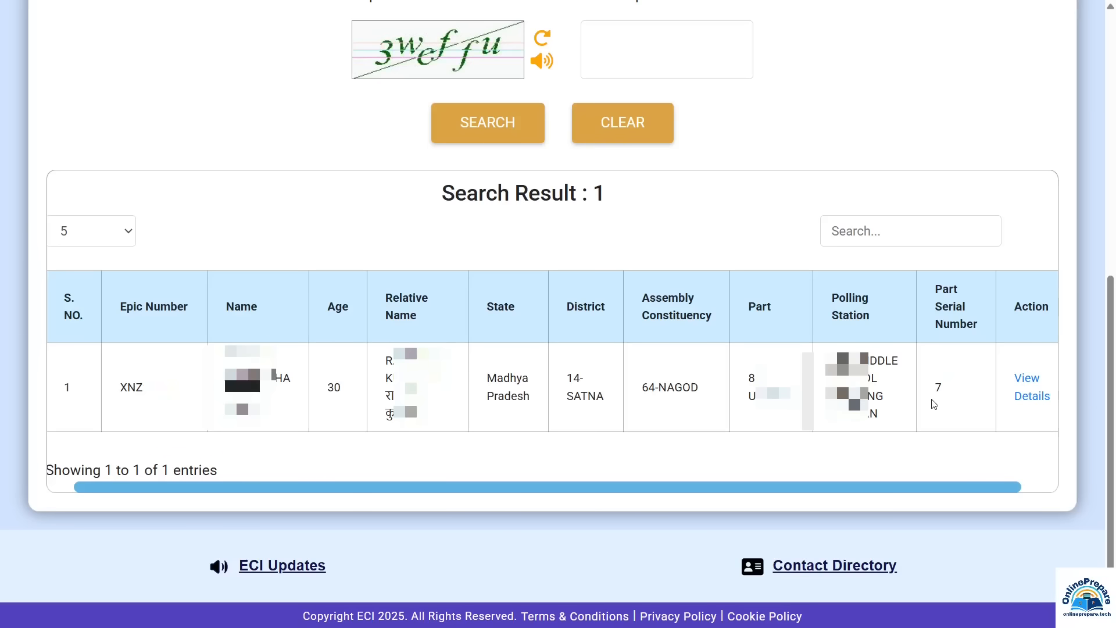
Step: Open the found voter's View Details page, then return to a blank search form
click(1033, 383)
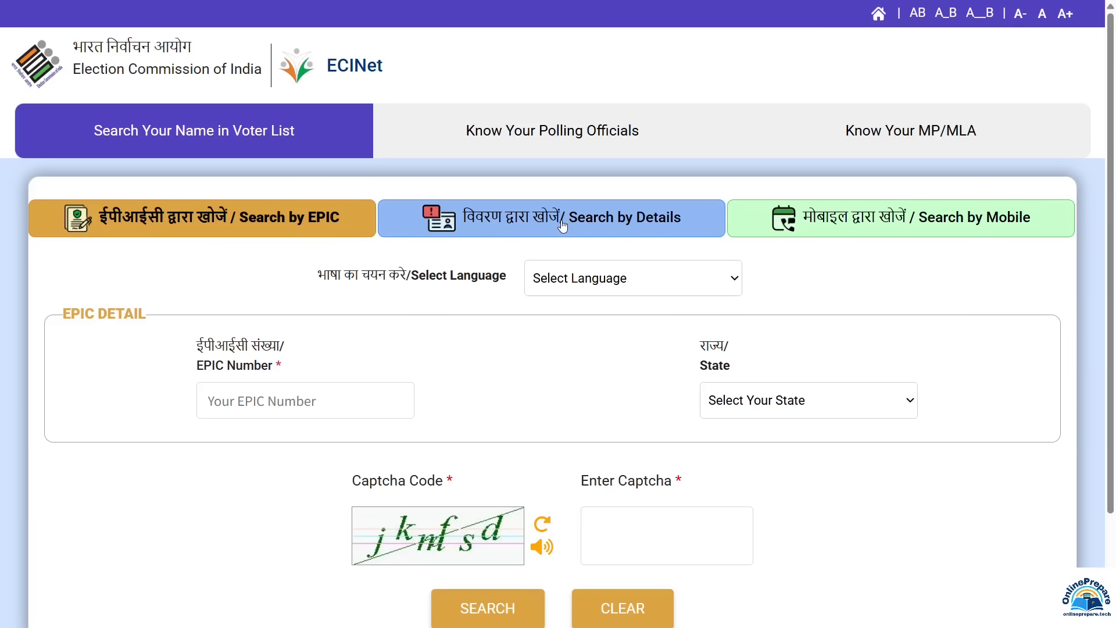
Step: Switch to Search by Details for Madhya Pradesh and enter the voter's and relative's names
click(630, 227)
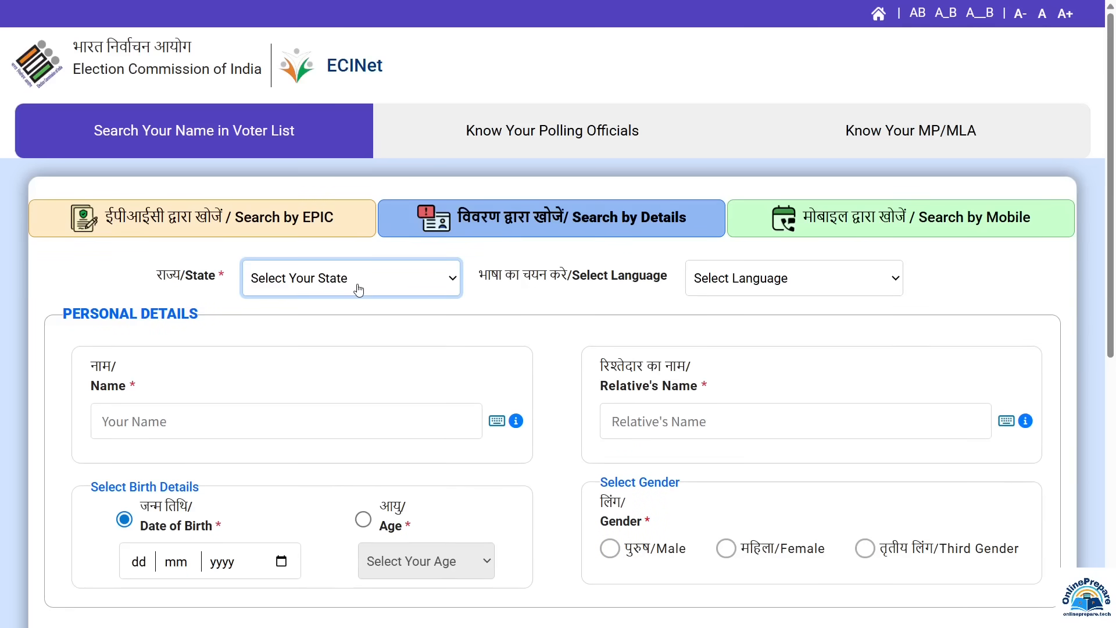
click(359, 290)
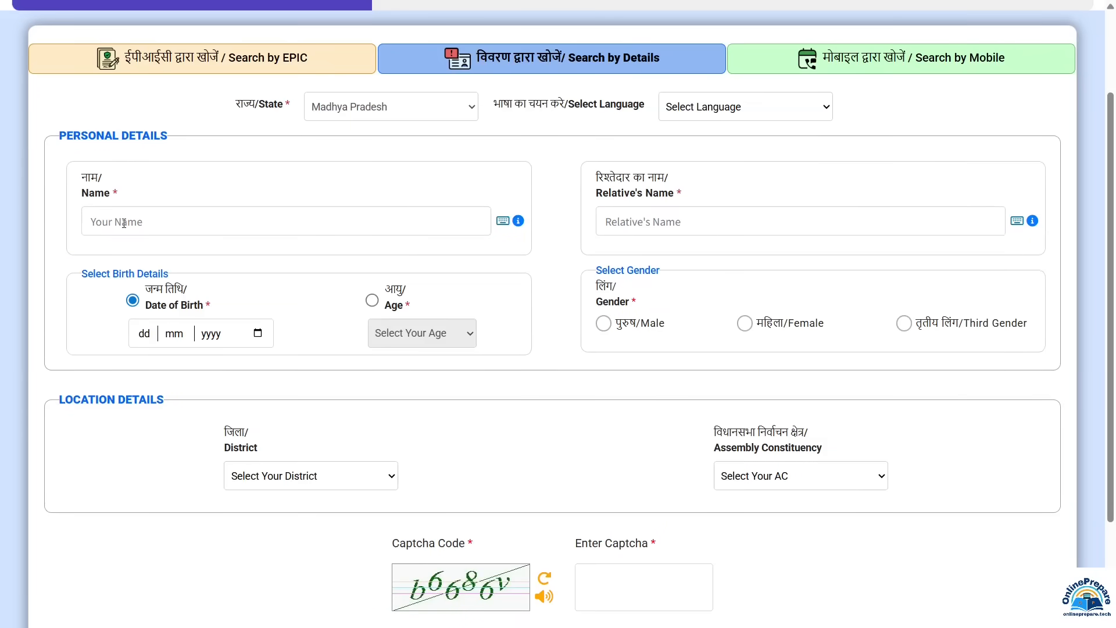
click(123, 223)
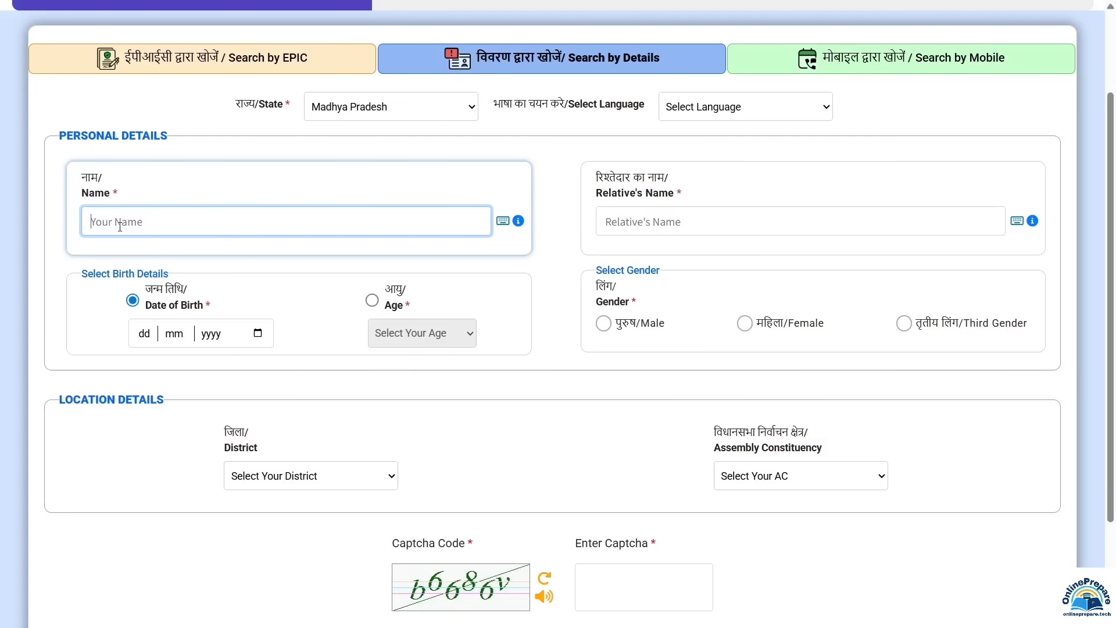
click(622, 222)
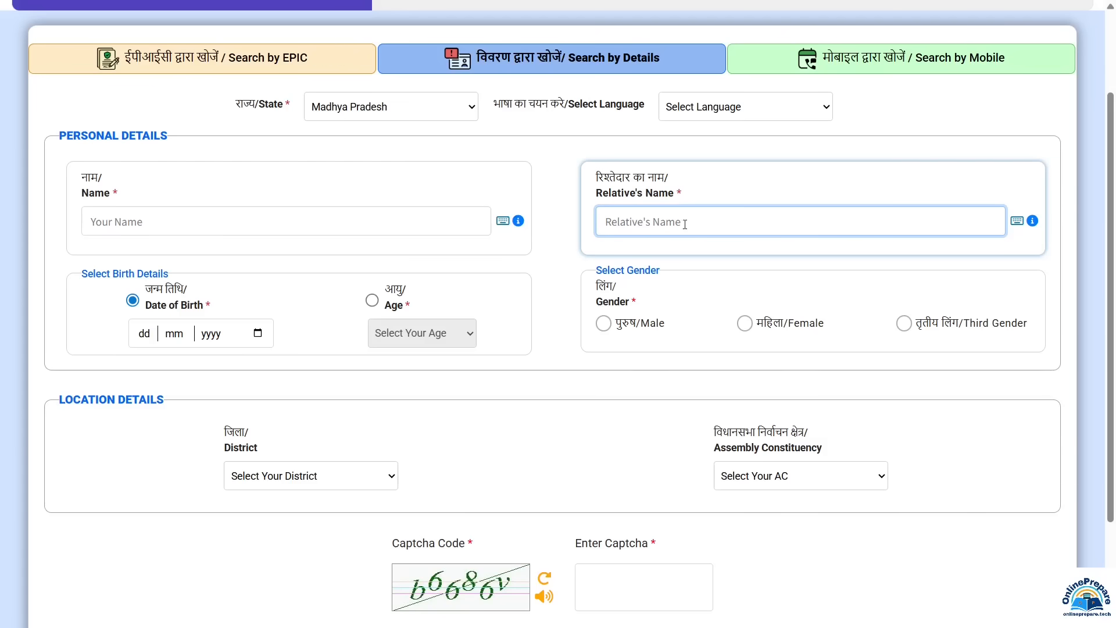
Step: Try birth date 01-01-2000, then search by age instead, choosing age 30 and Male
click(258, 333)
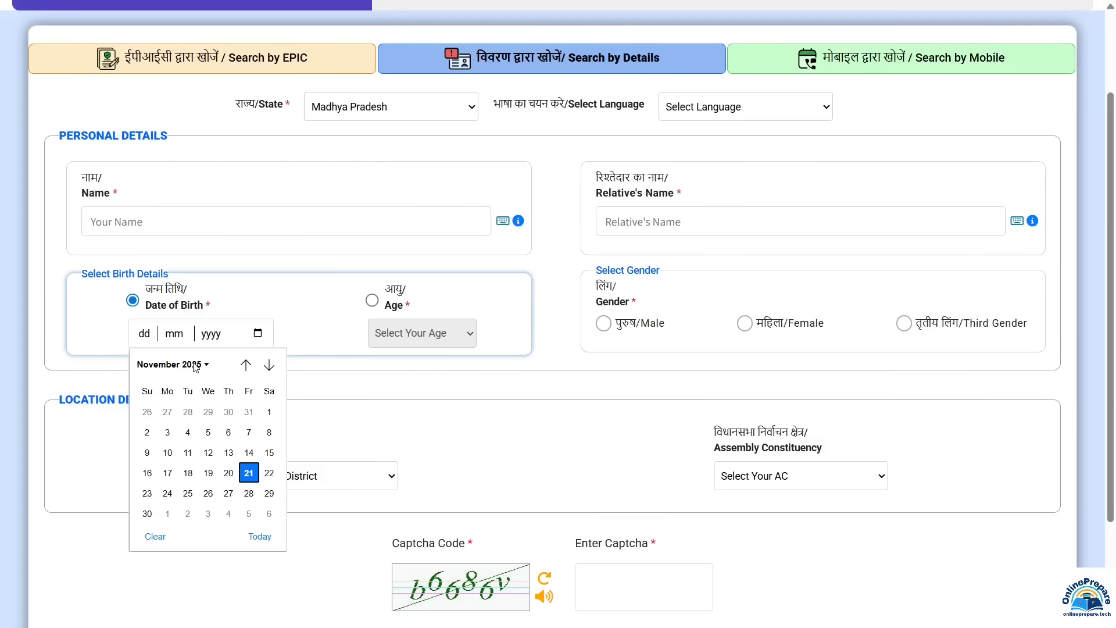
click(195, 365)
scroll(172, 474, up, 1)
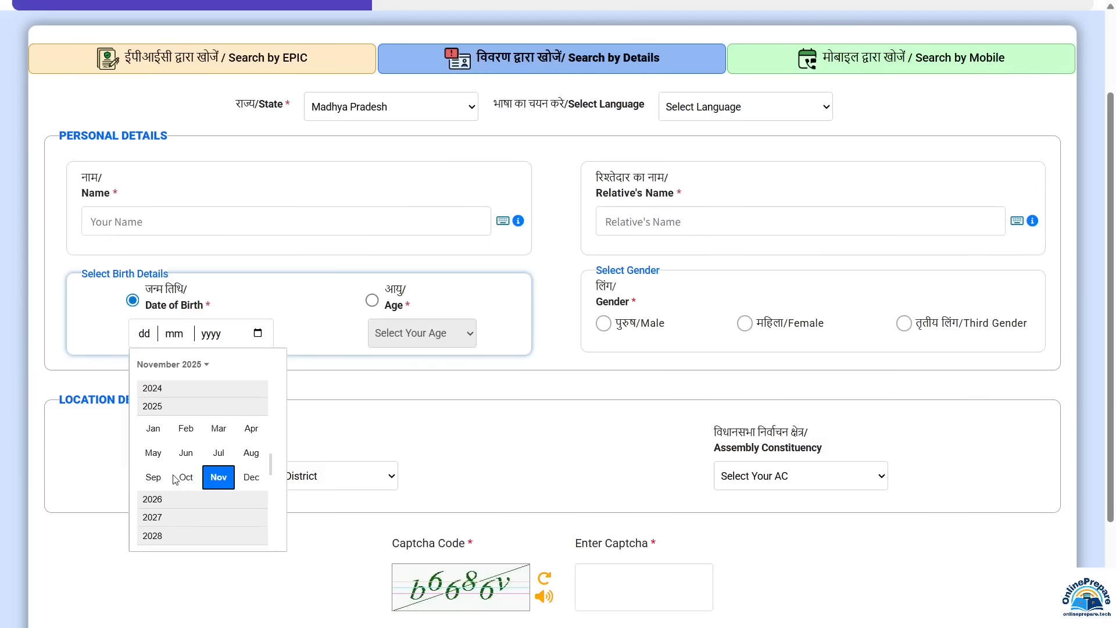
scroll(172, 474, up, 5)
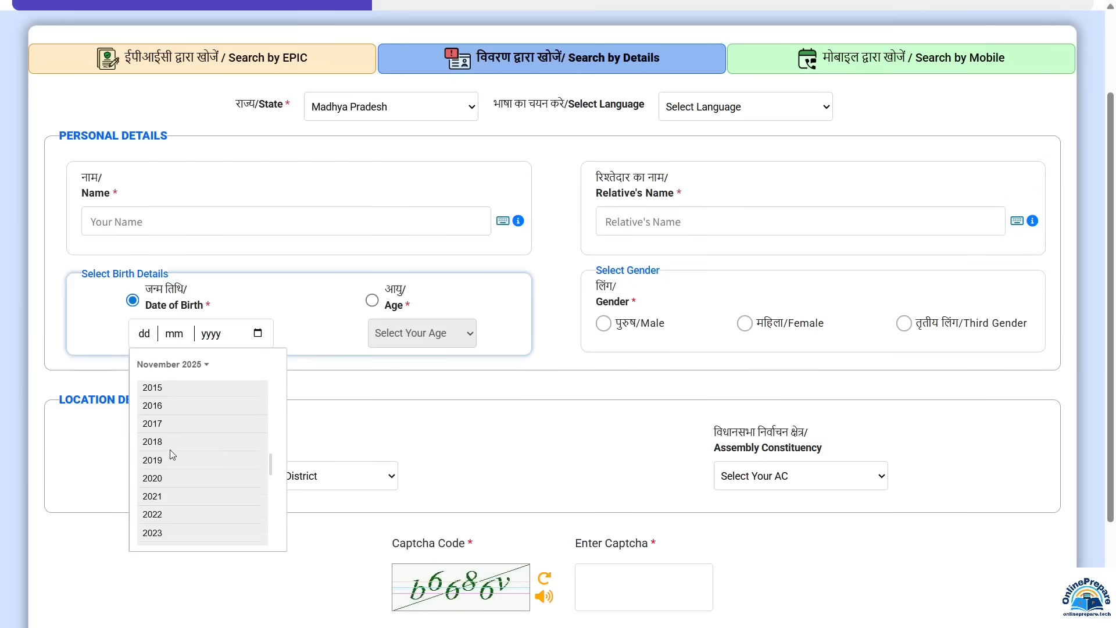
scroll(170, 449, up, 5)
click(154, 419)
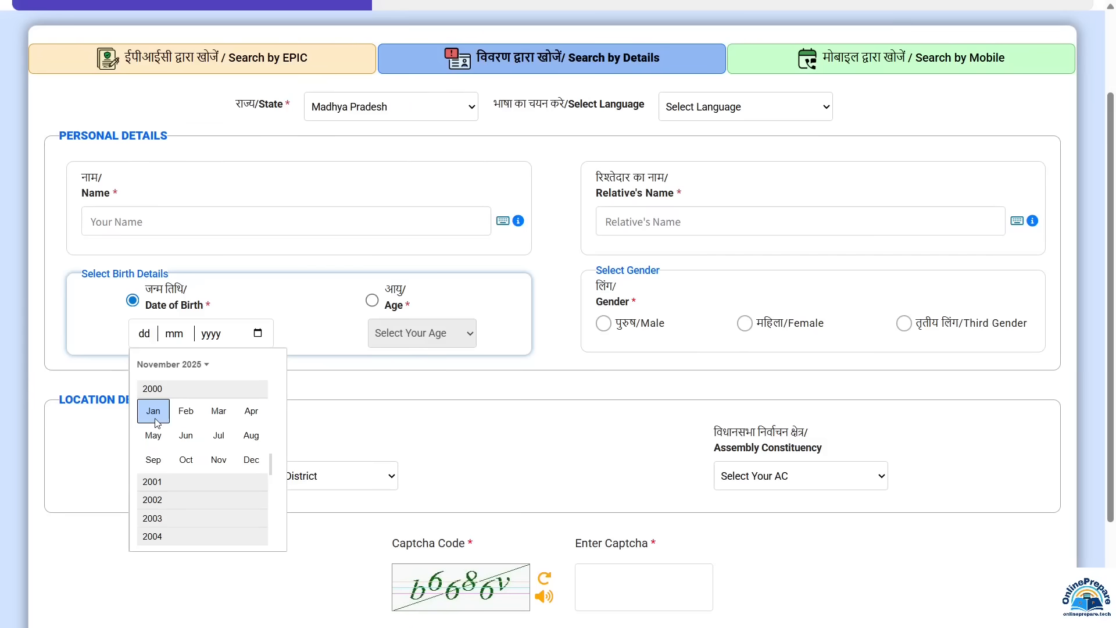
click(154, 417)
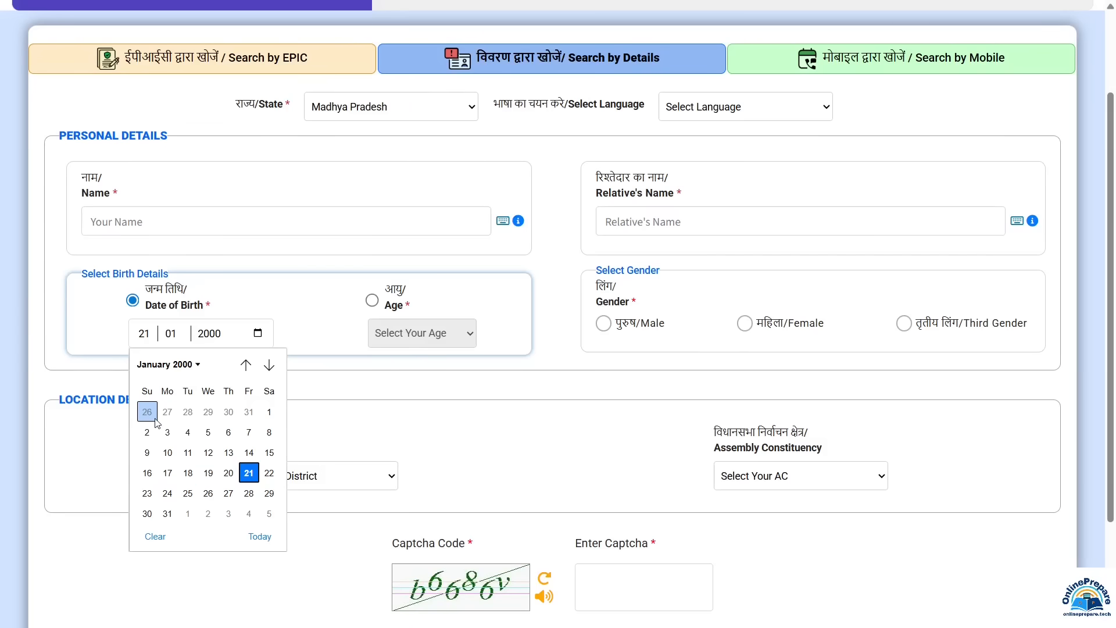
click(270, 418)
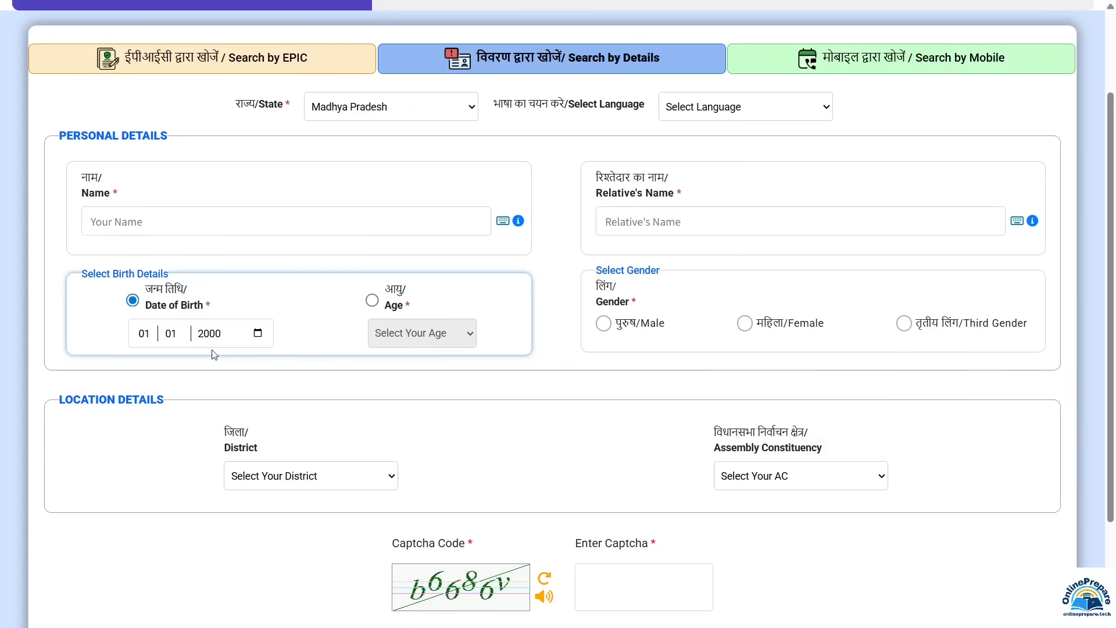
click(346, 362)
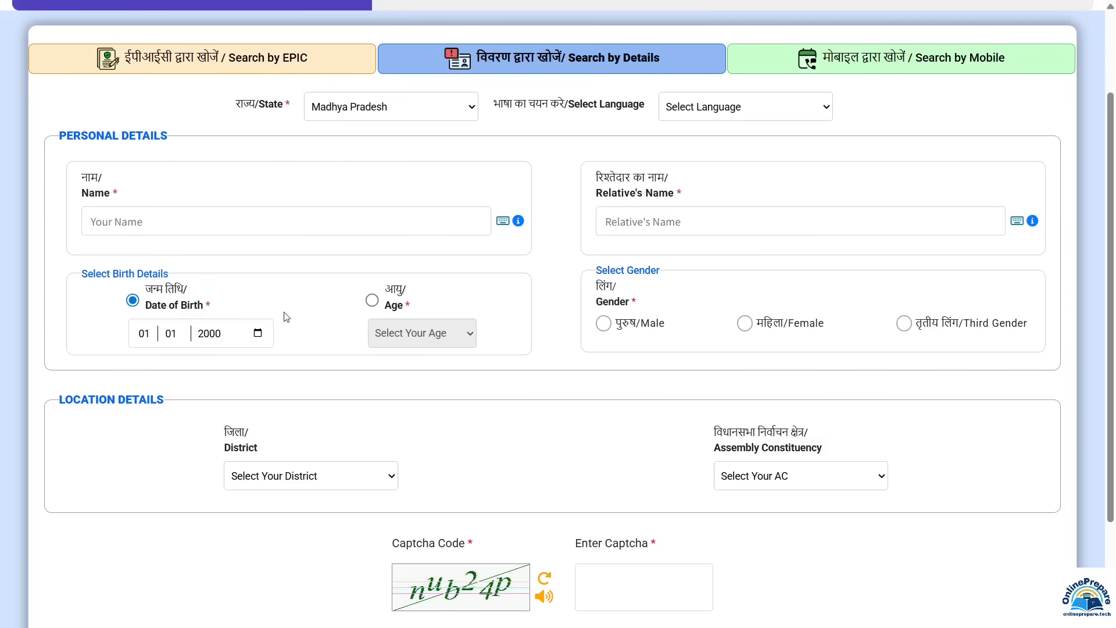
click(373, 301)
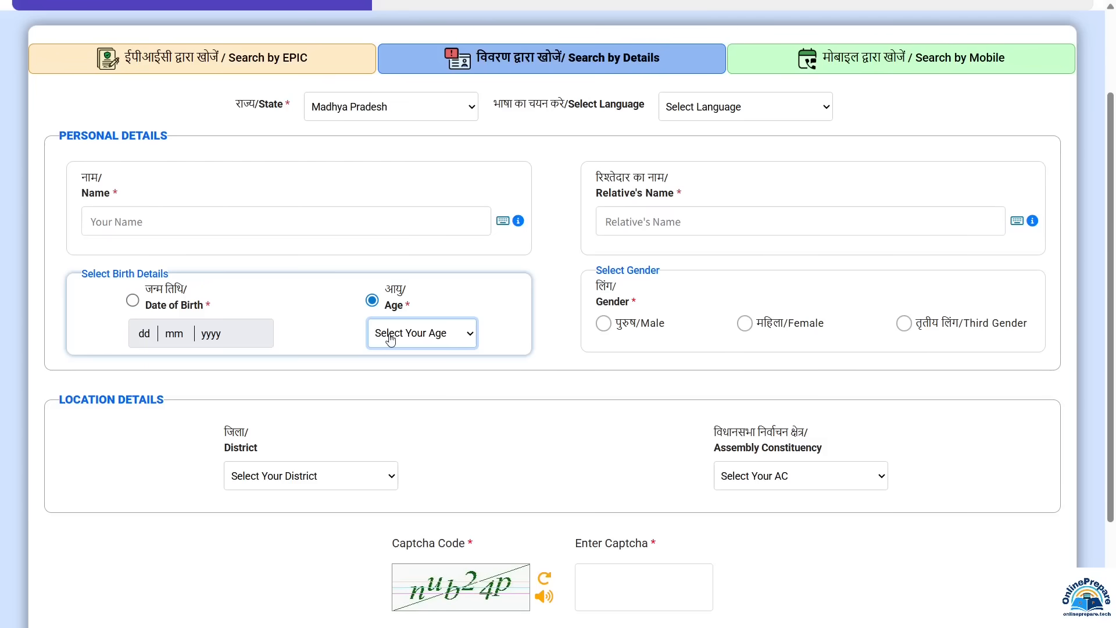
click(395, 333)
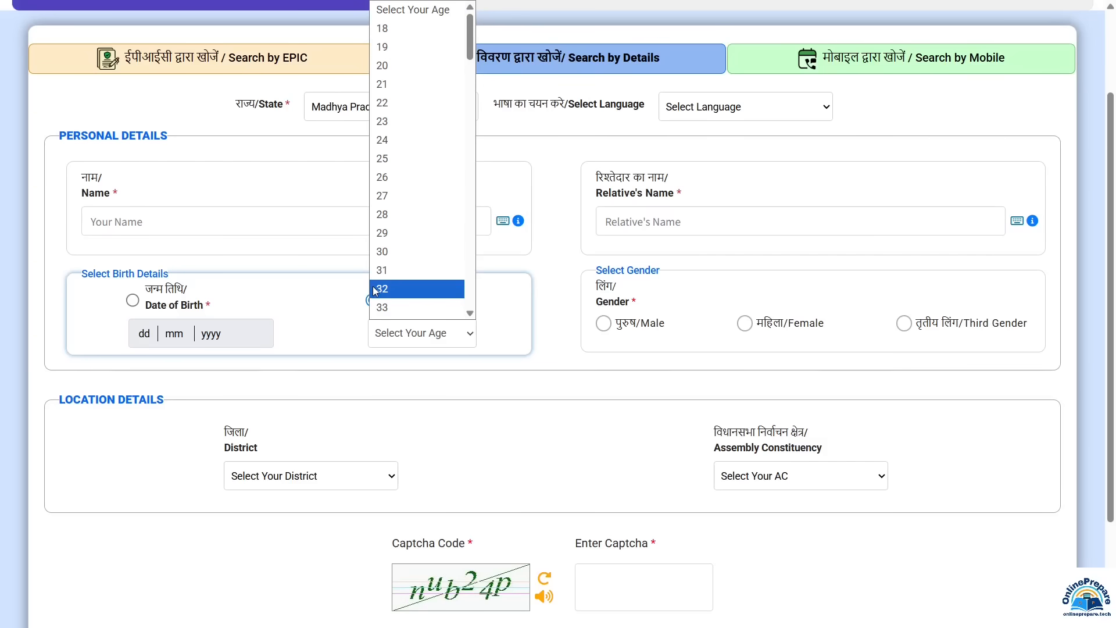
click(323, 314)
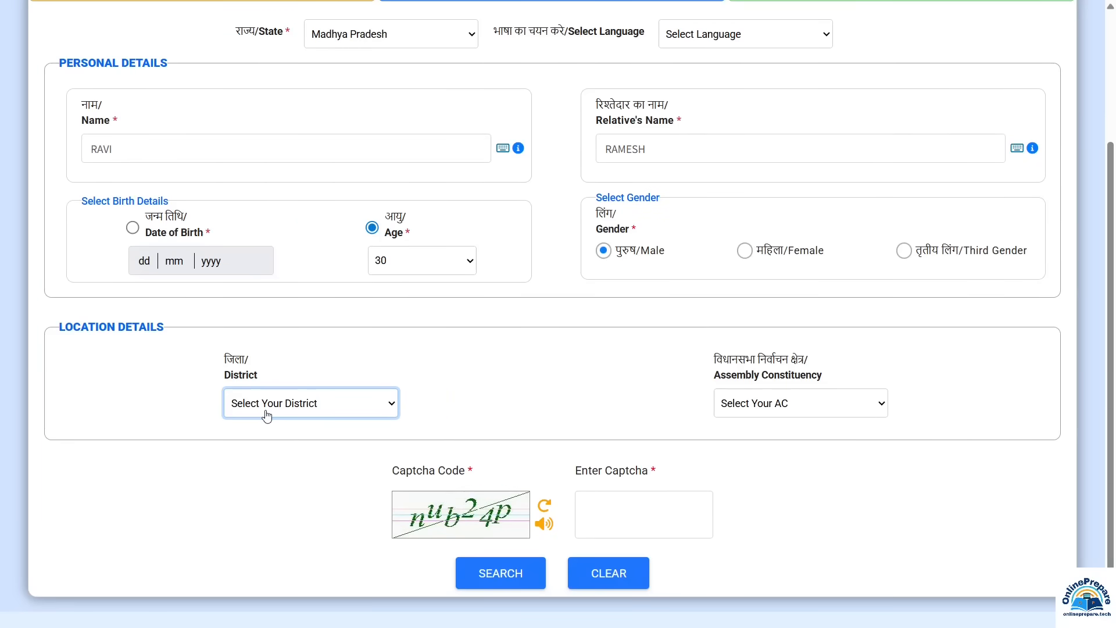
Step: Add district SATNA, fill in the captcha and search, getting 35 records over 7 pages
click(266, 414)
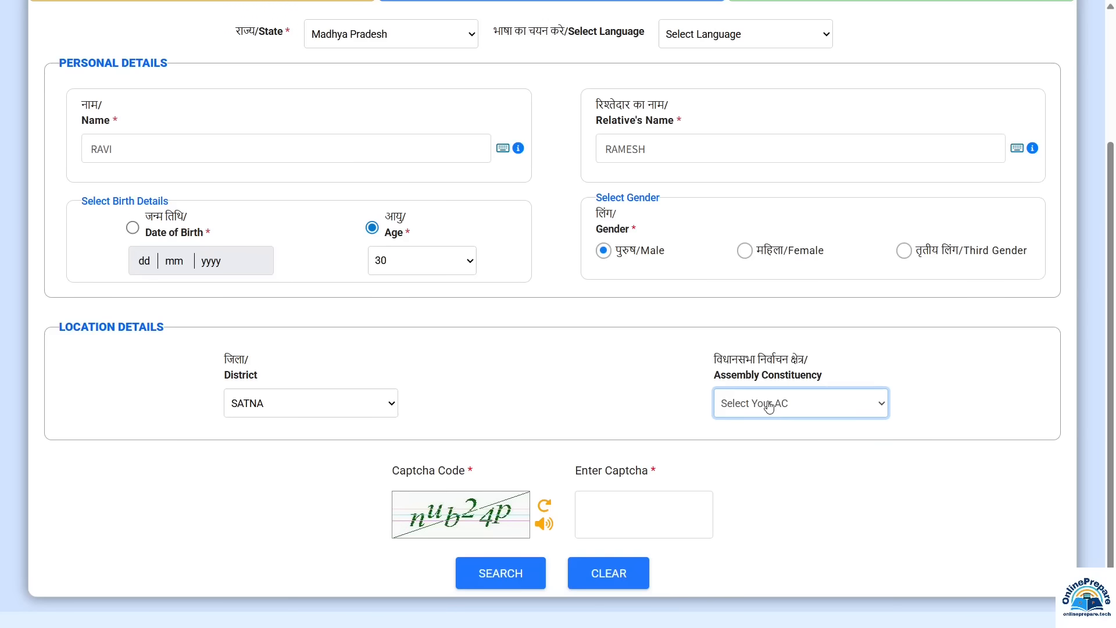
click(634, 511)
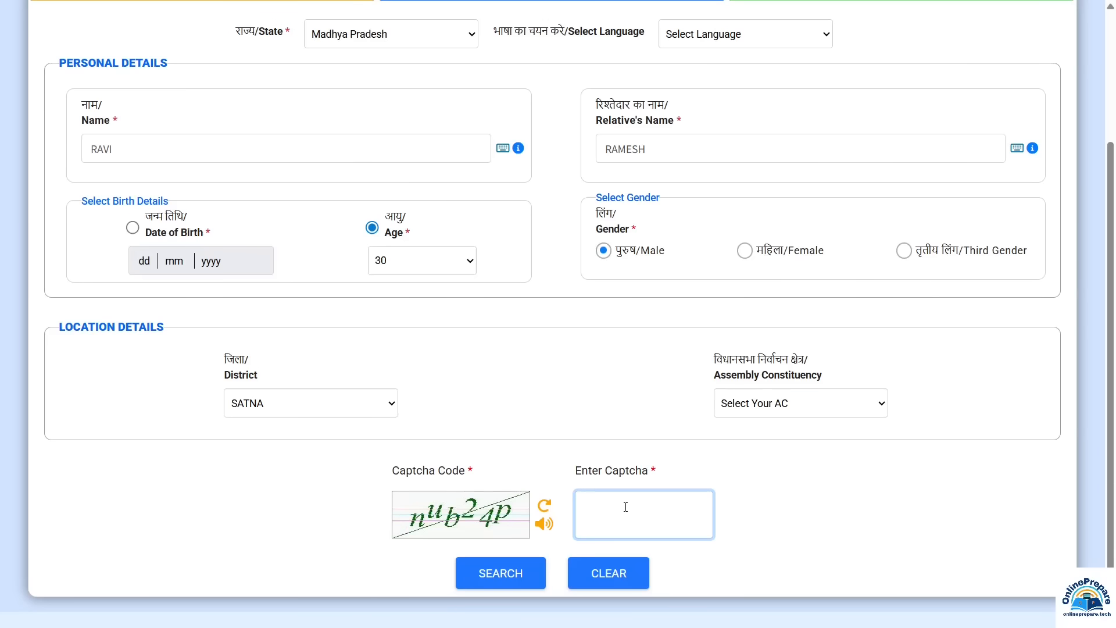
click(518, 575)
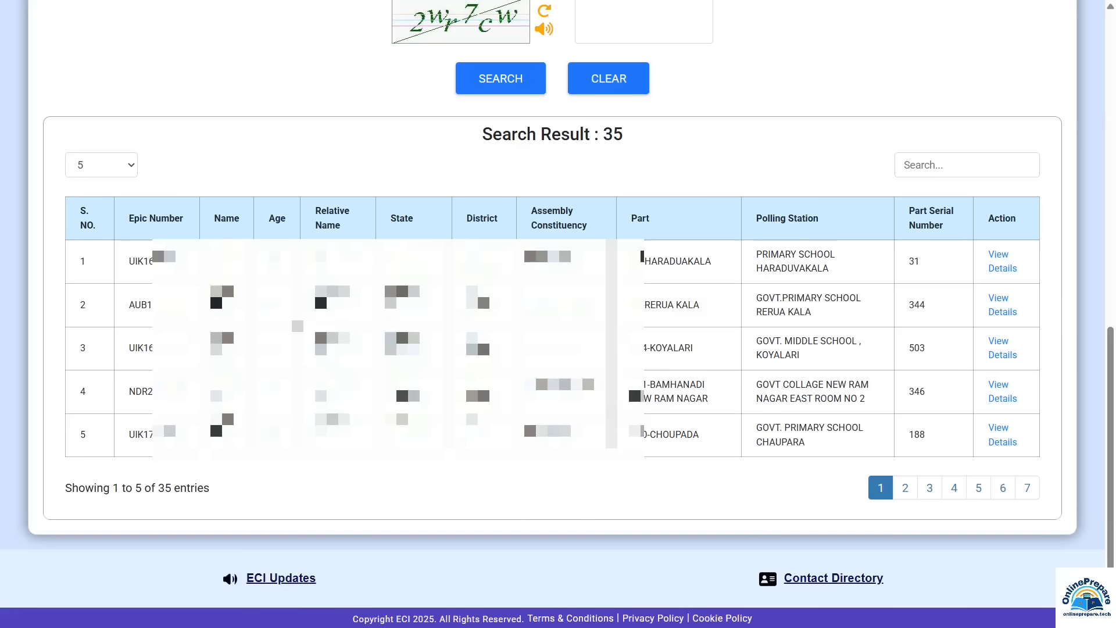
Step: Show all 35 result rows in one table and focus the table's Search filter box
click(103, 165)
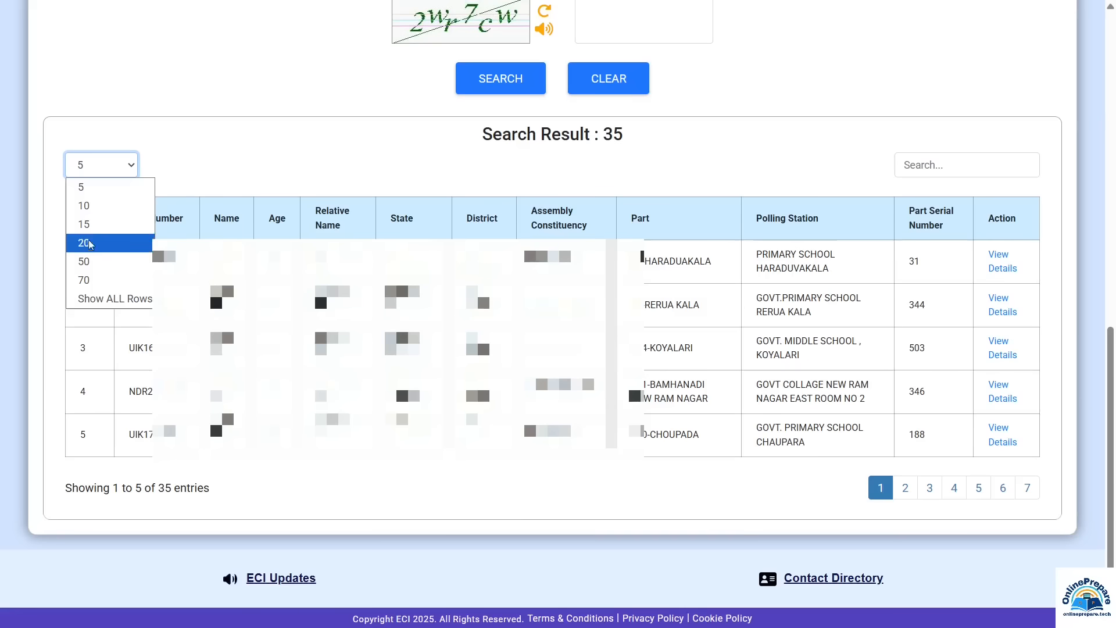
click(116, 299)
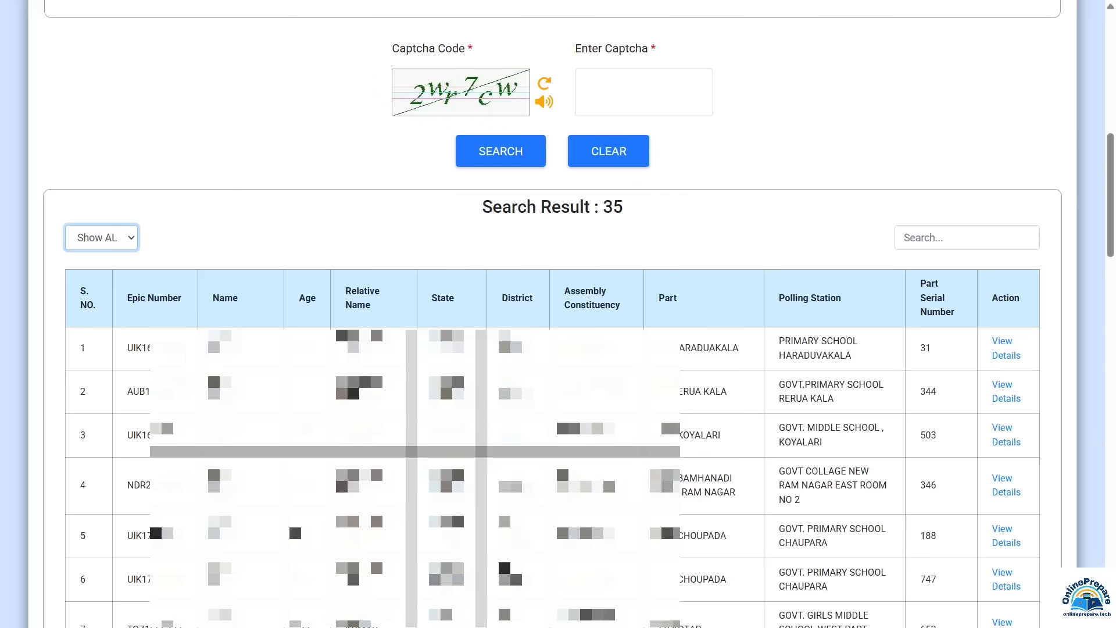
click(965, 237)
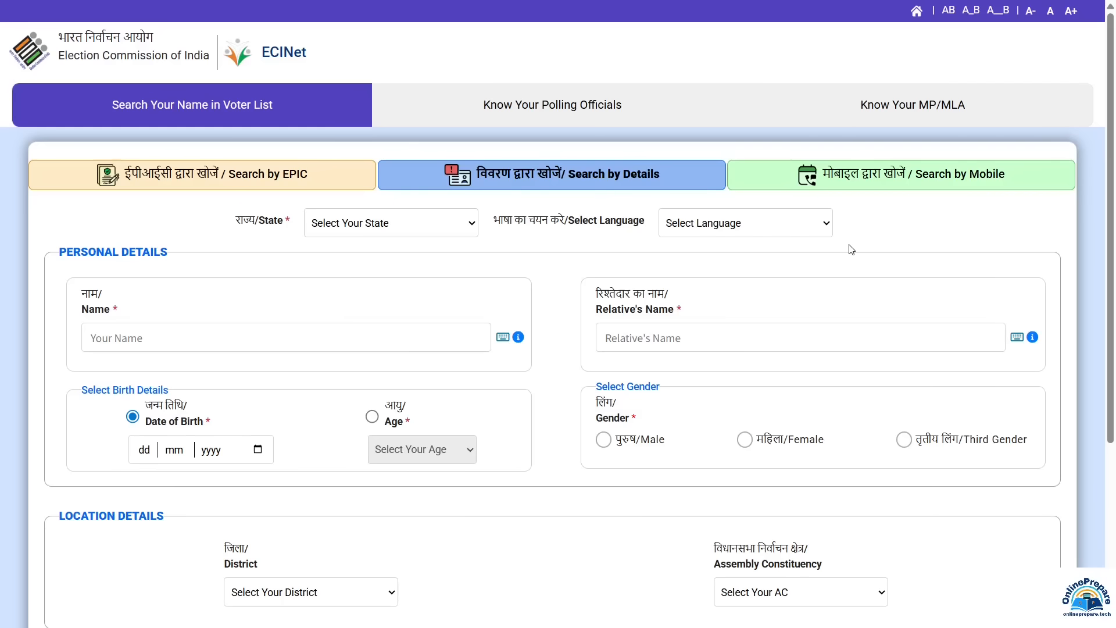
Step: Search by mobile for Madhya Pradesh using the registered number, captcha and received OTP
click(911, 182)
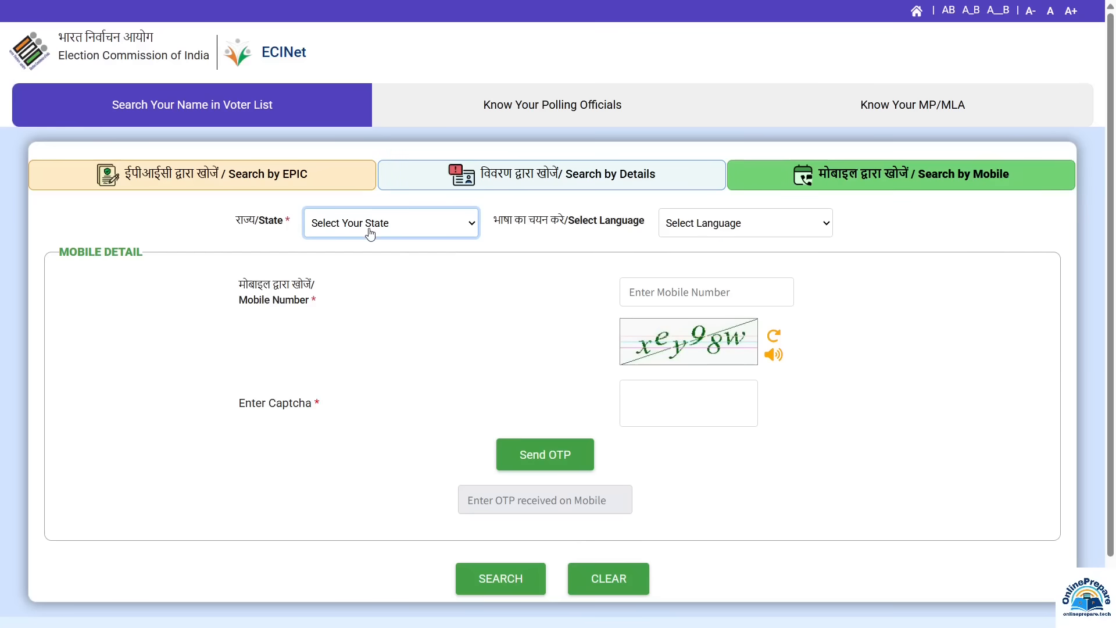
click(370, 232)
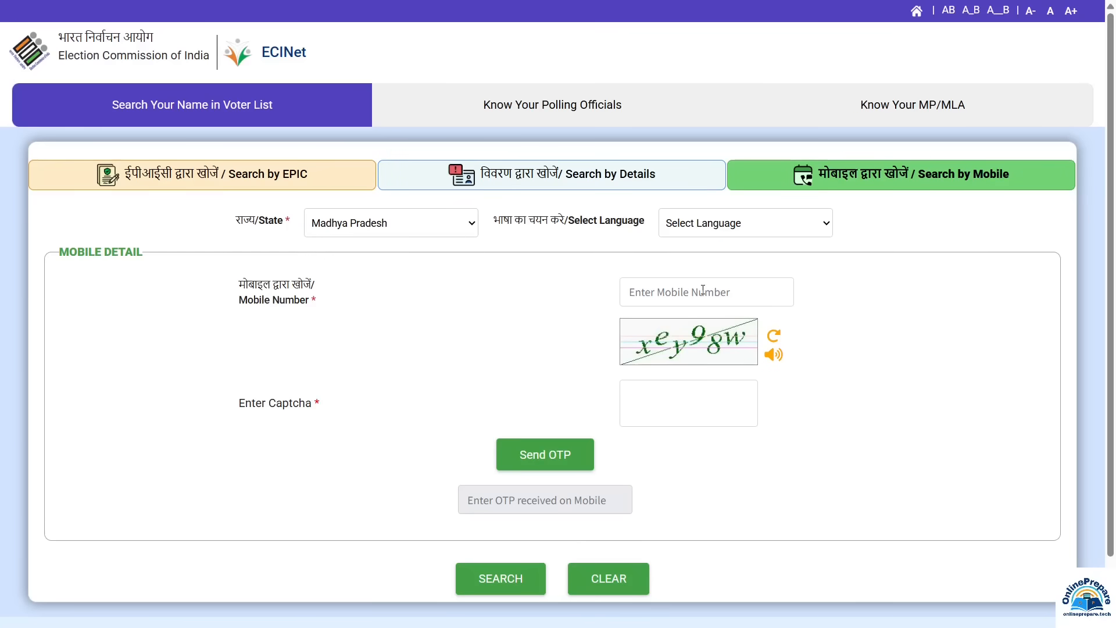
click(703, 289)
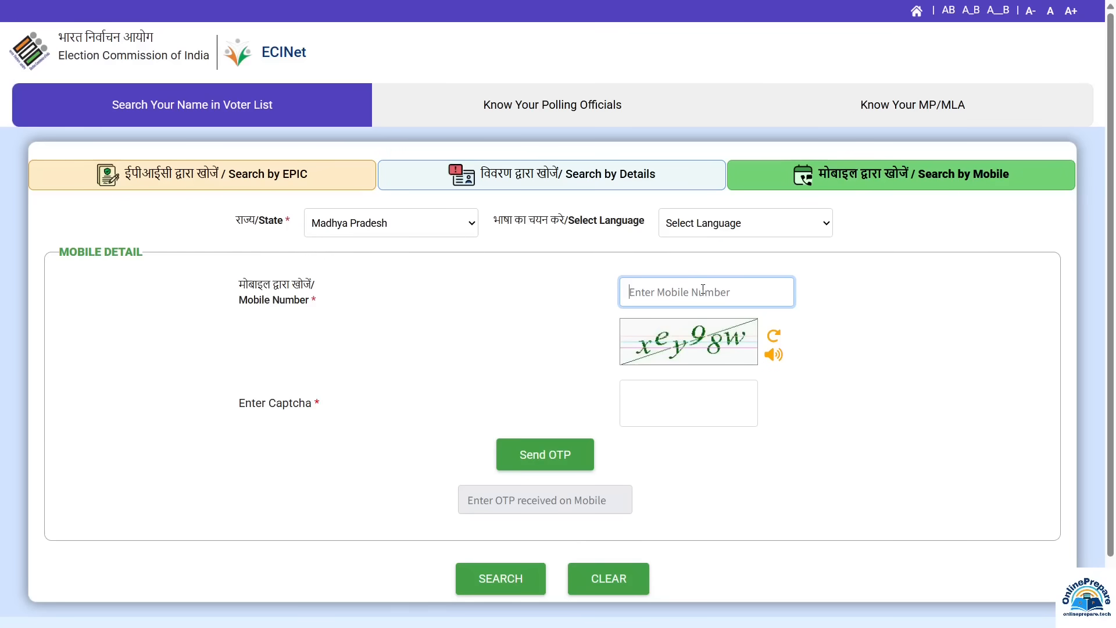
click(654, 396)
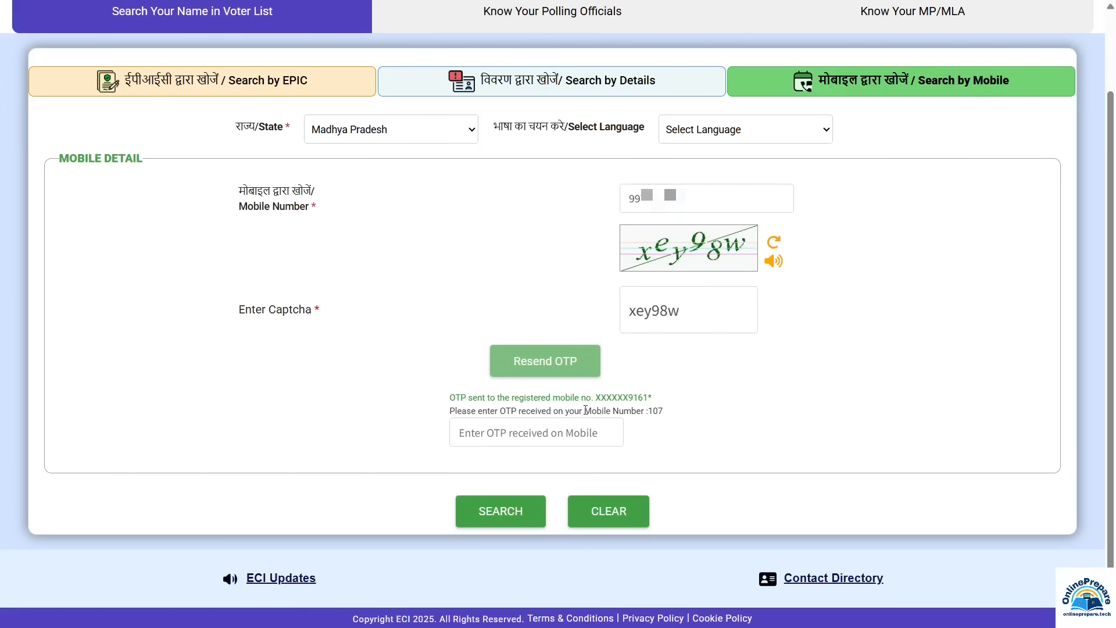
click(518, 435)
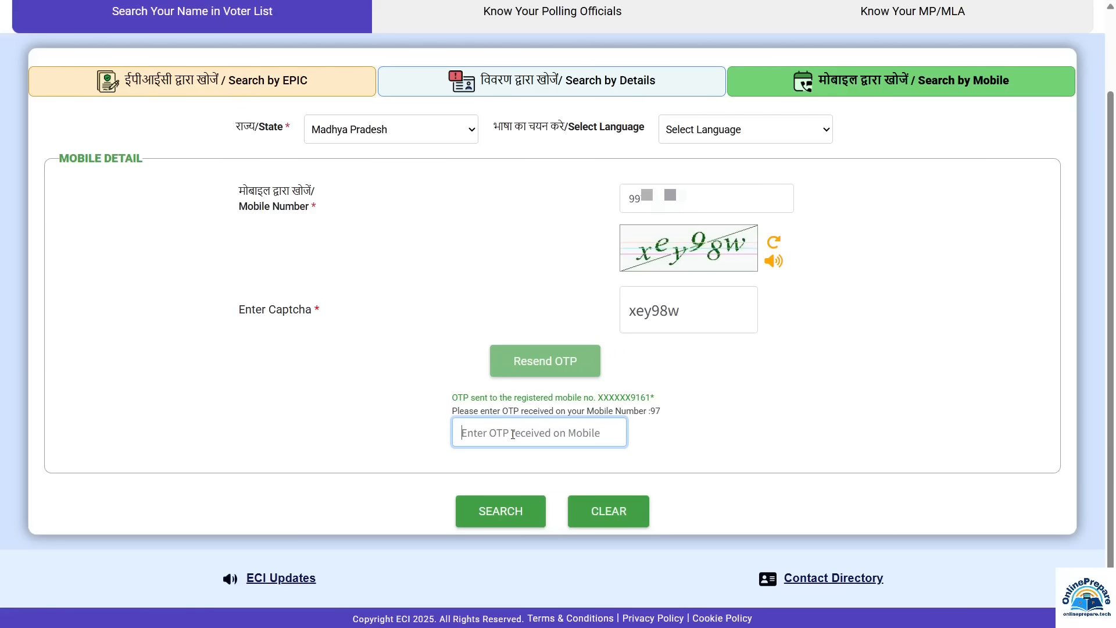
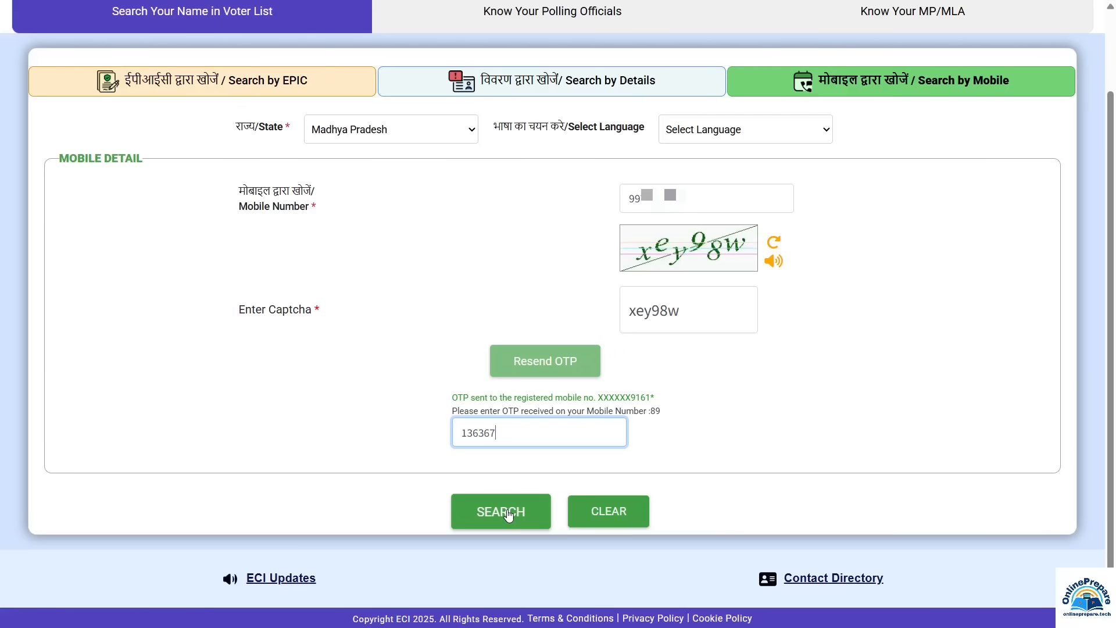
click(508, 514)
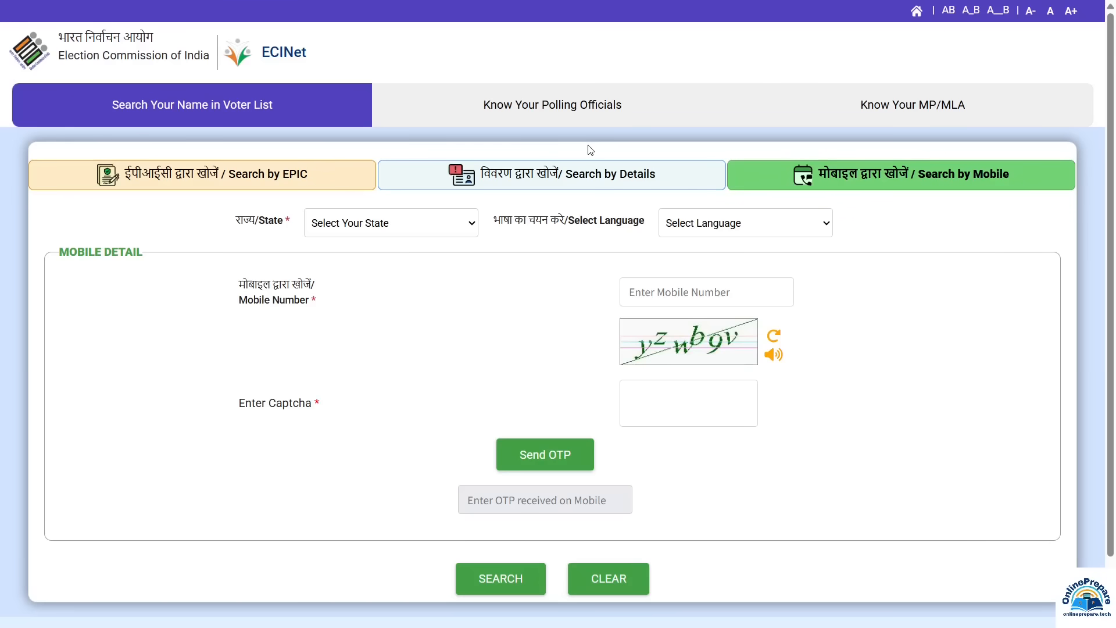
Step: In Know Your Polling Officials, enter the voter's EPIC number and captcha and search
click(590, 112)
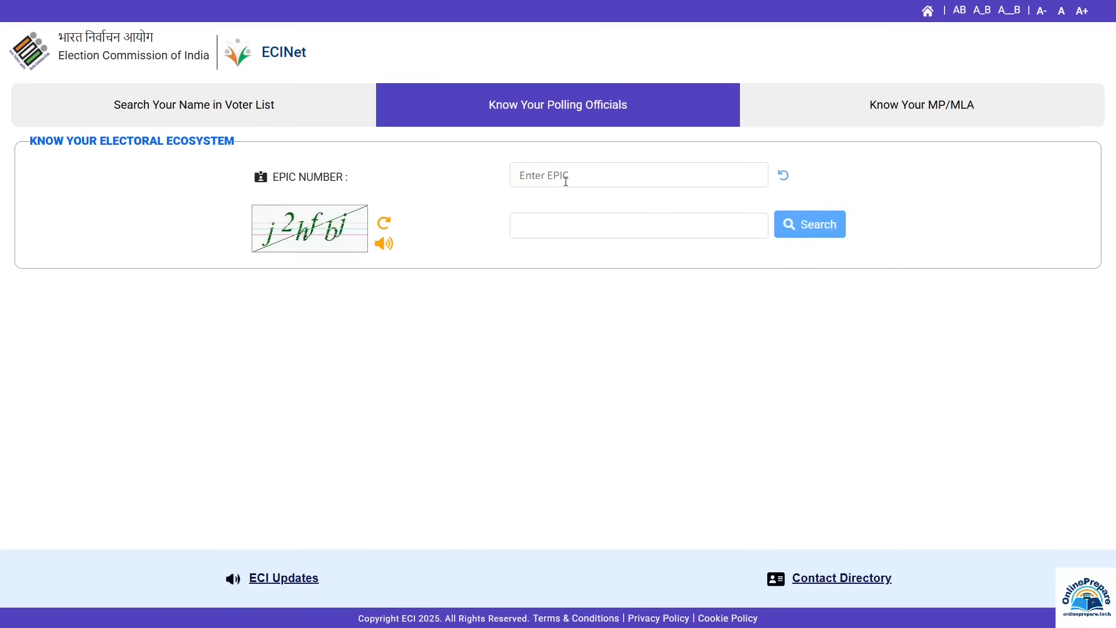
click(565, 181)
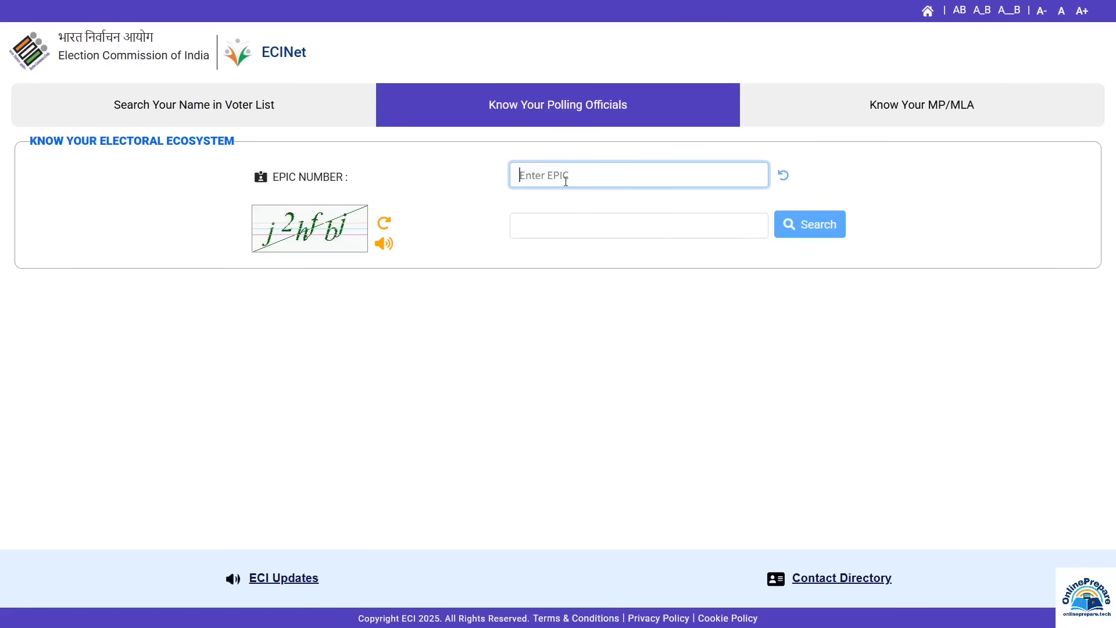
click(558, 225)
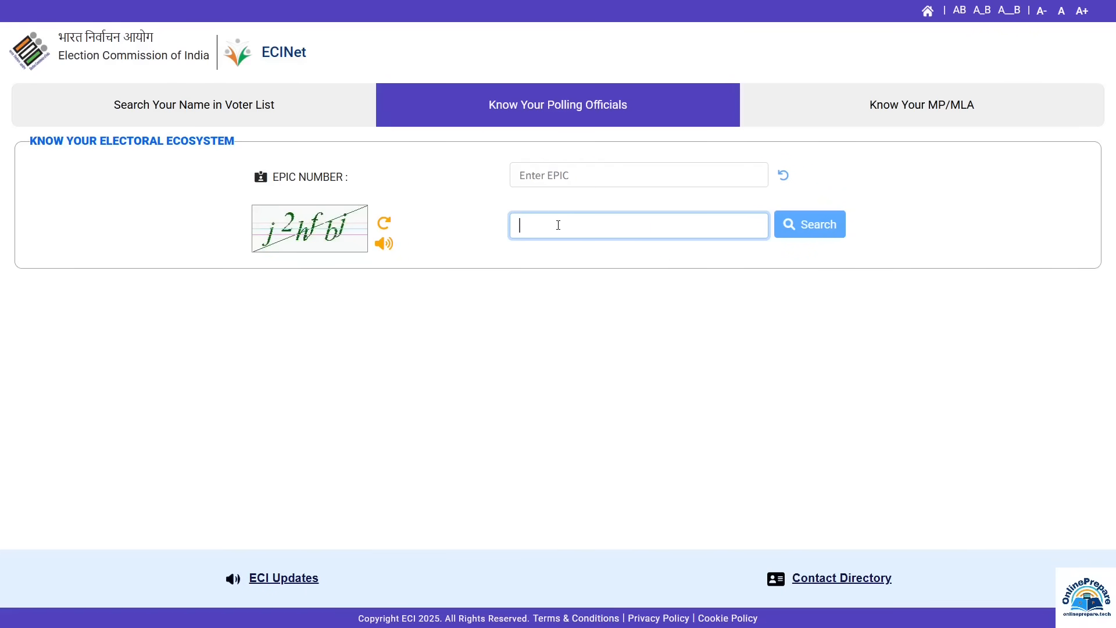
text(j2hfbj)
click(809, 224)
scroll(236, 196, down, 3)
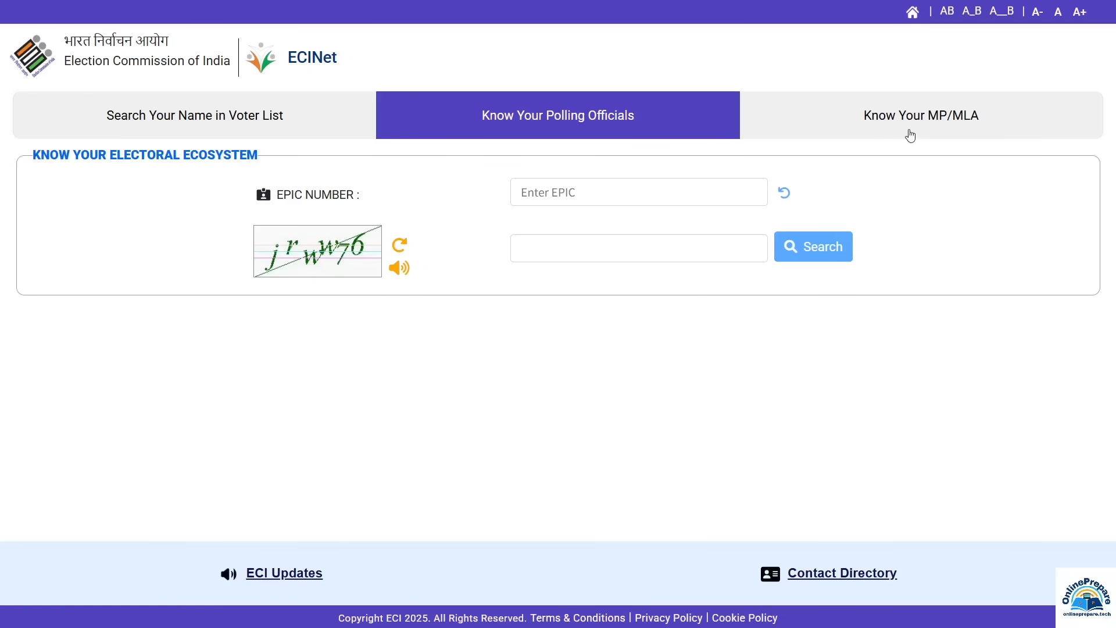
Step: Switch to the Know Your MP/MLA lookup and start on its EPIC number field
click(944, 122)
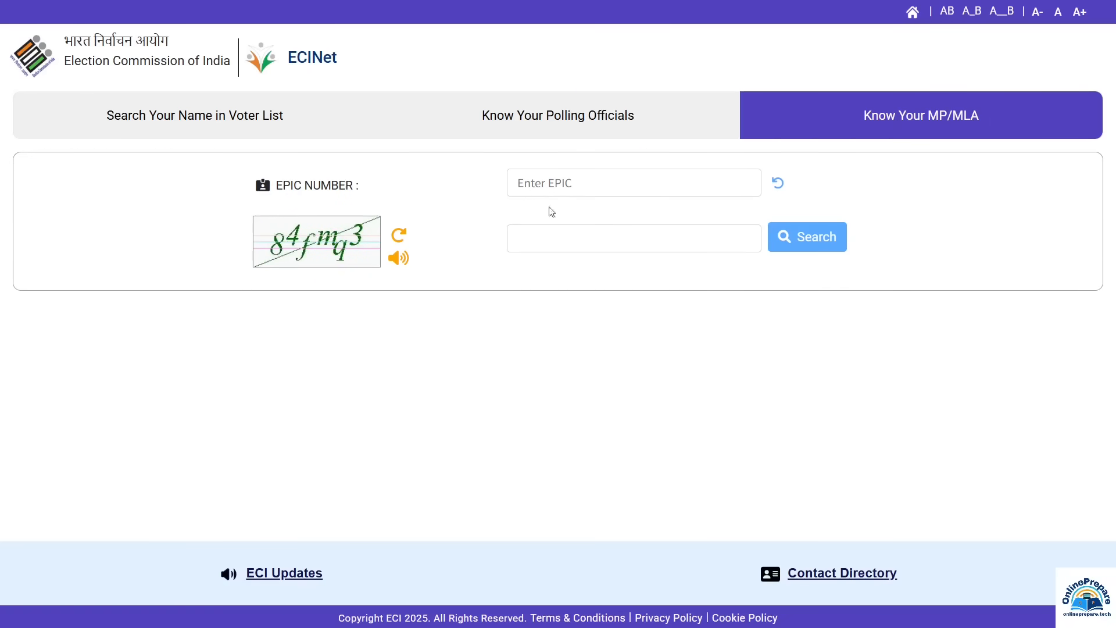
click(591, 186)
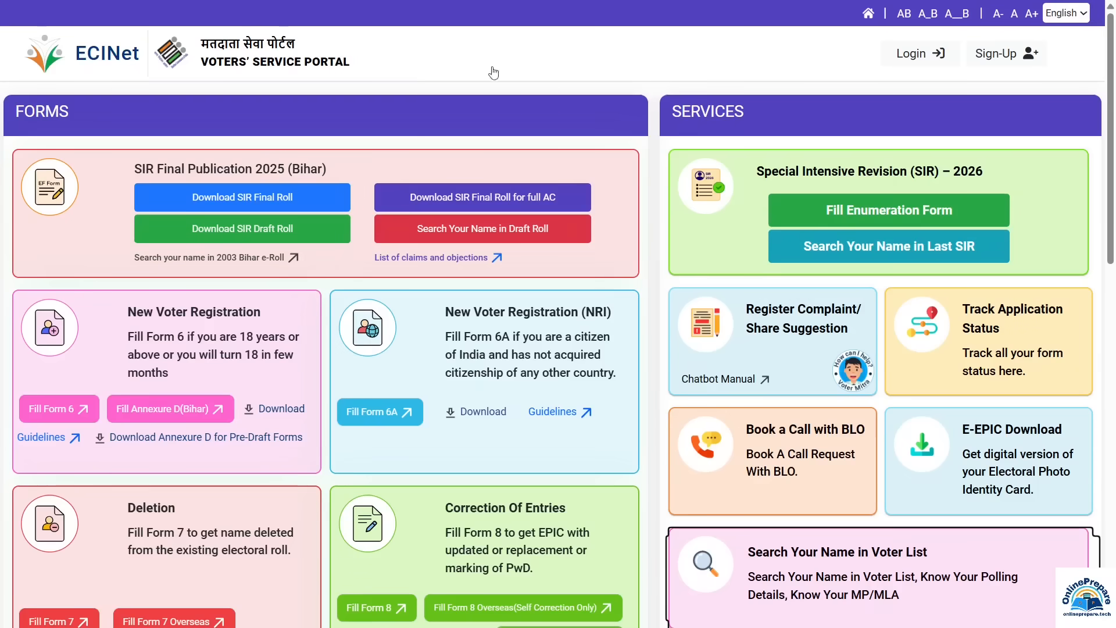
Step: On Download Electoral Roll, choose Madhya Pradesh, SATNA district and 63 - SATNA constituency
scroll(895, 206, down, 3)
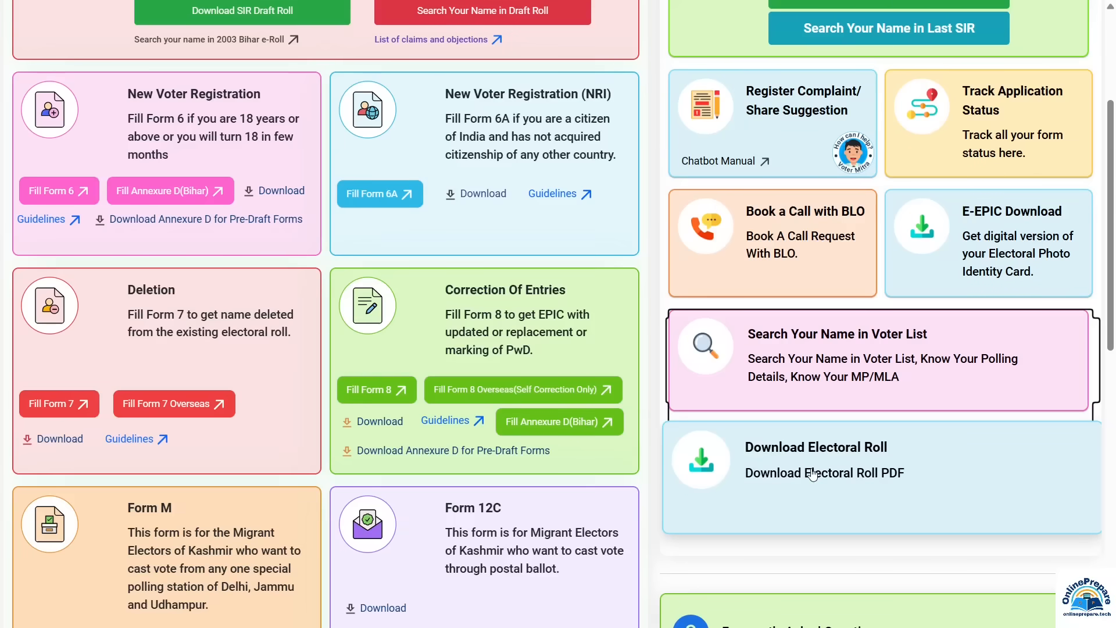
click(812, 475)
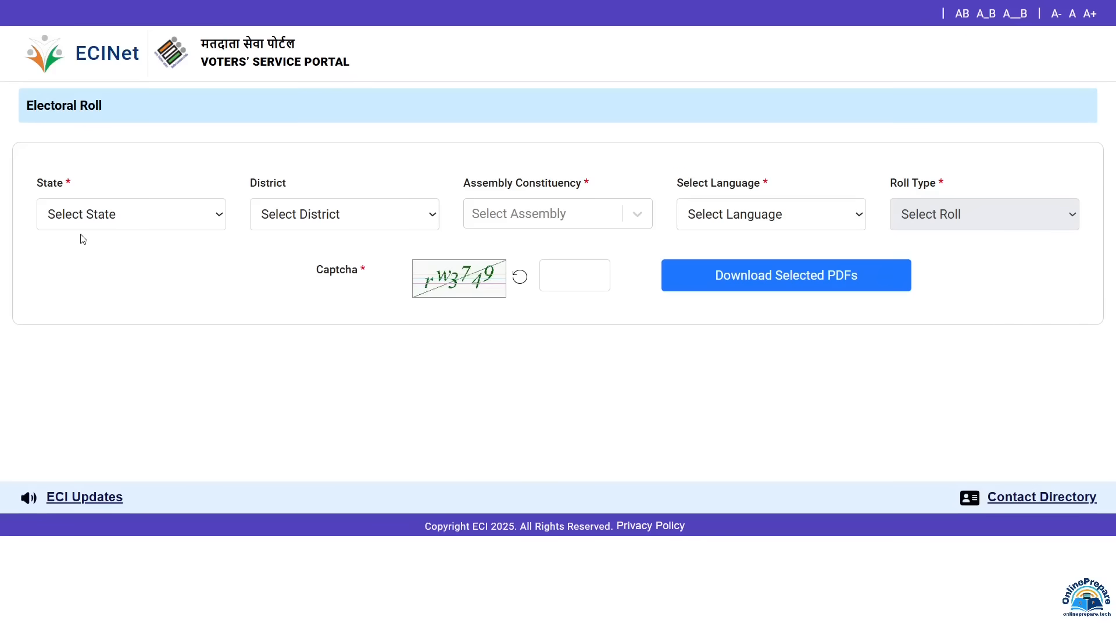
click(133, 221)
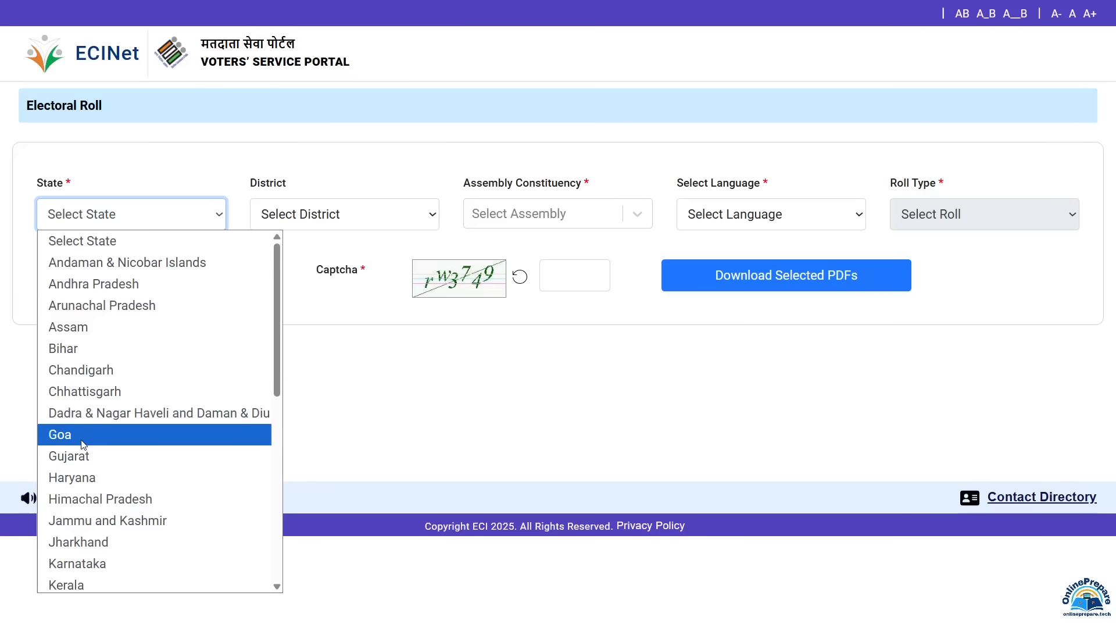
scroll(84, 445, down, 3)
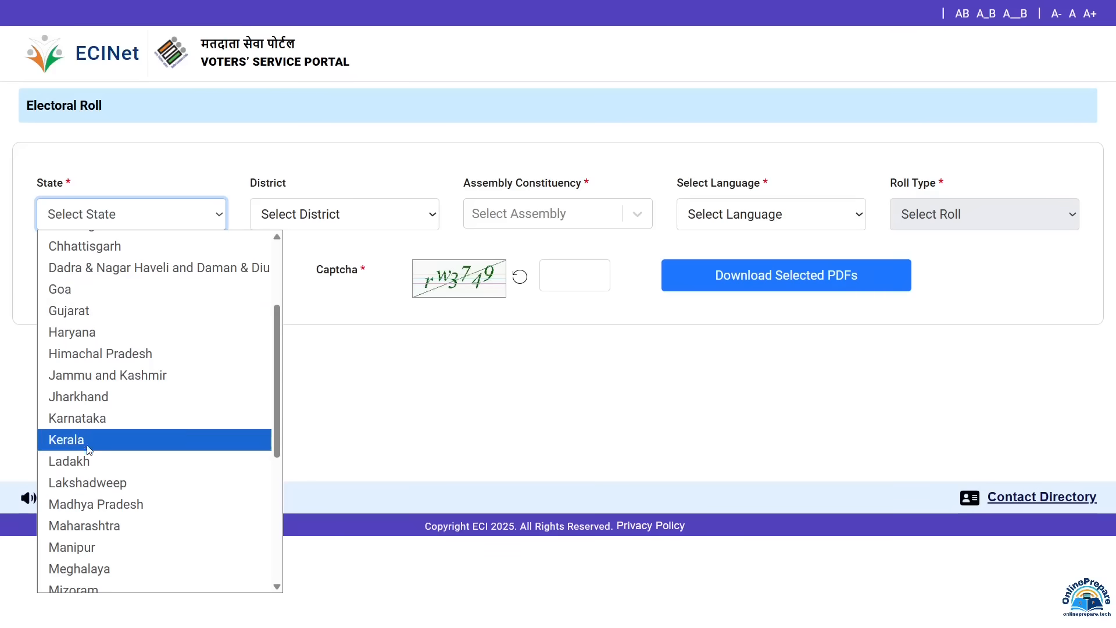
click(88, 503)
click(303, 217)
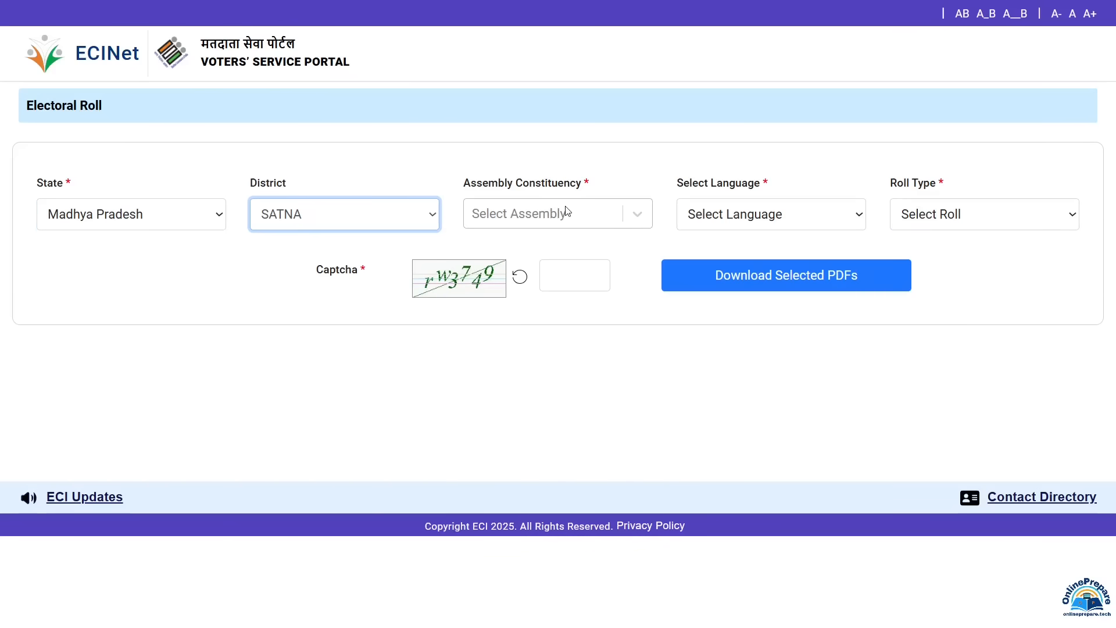
click(553, 213)
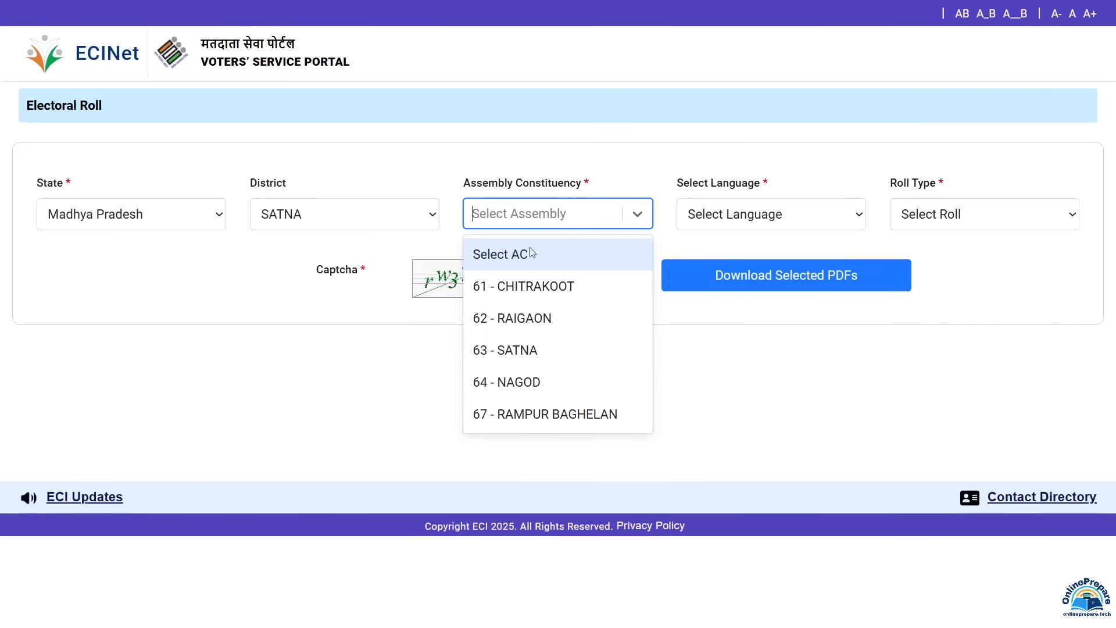
click(512, 347)
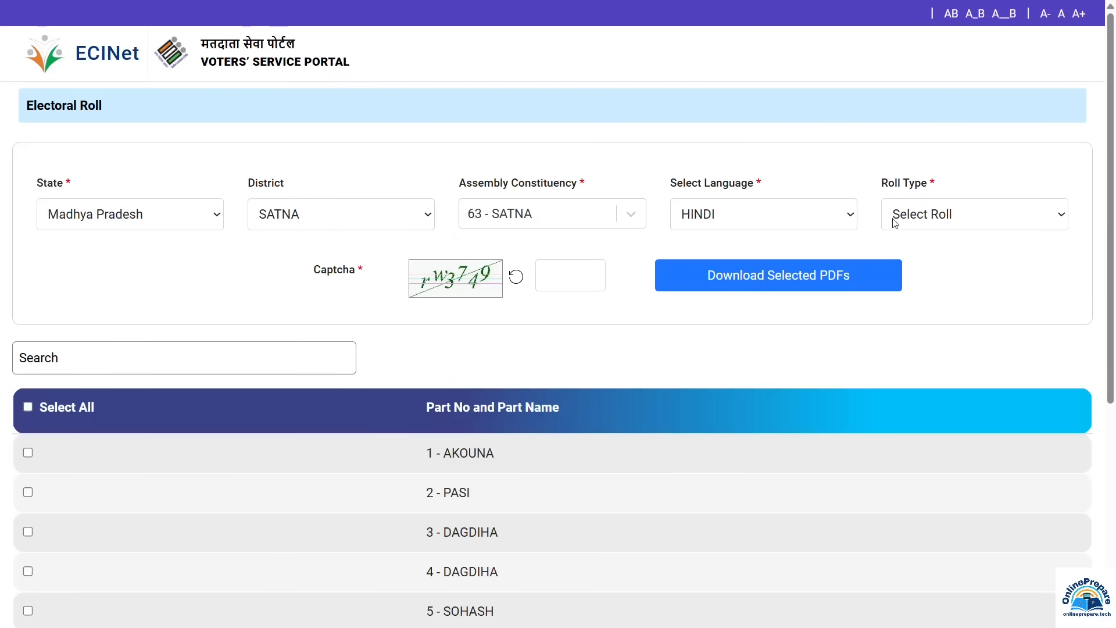
click(933, 220)
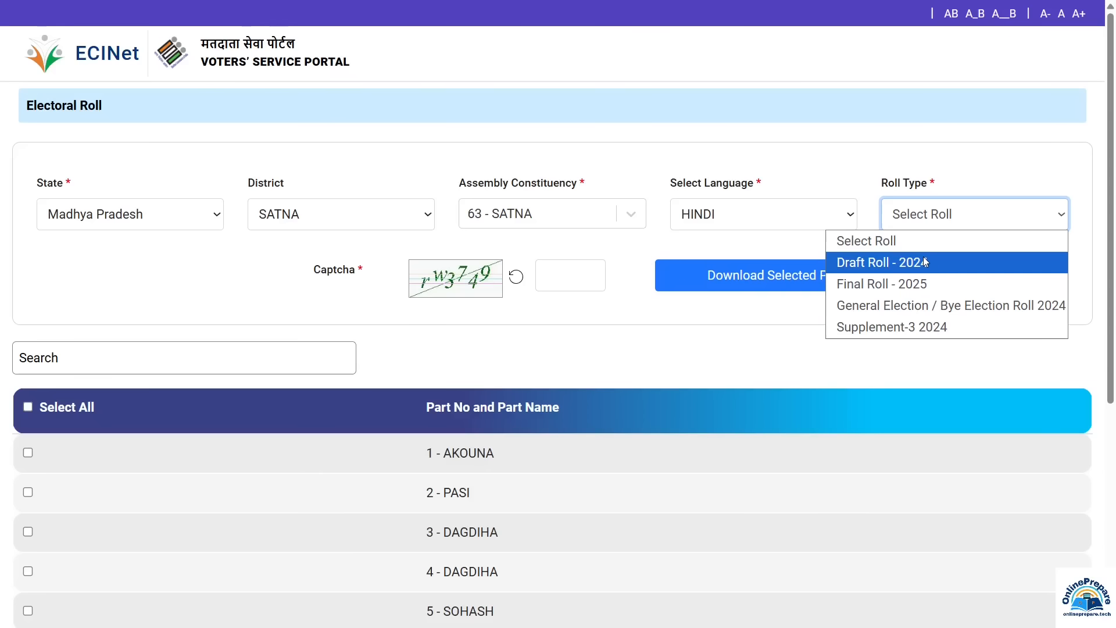
Step: Set the roll type to Final Roll - 2025
click(919, 282)
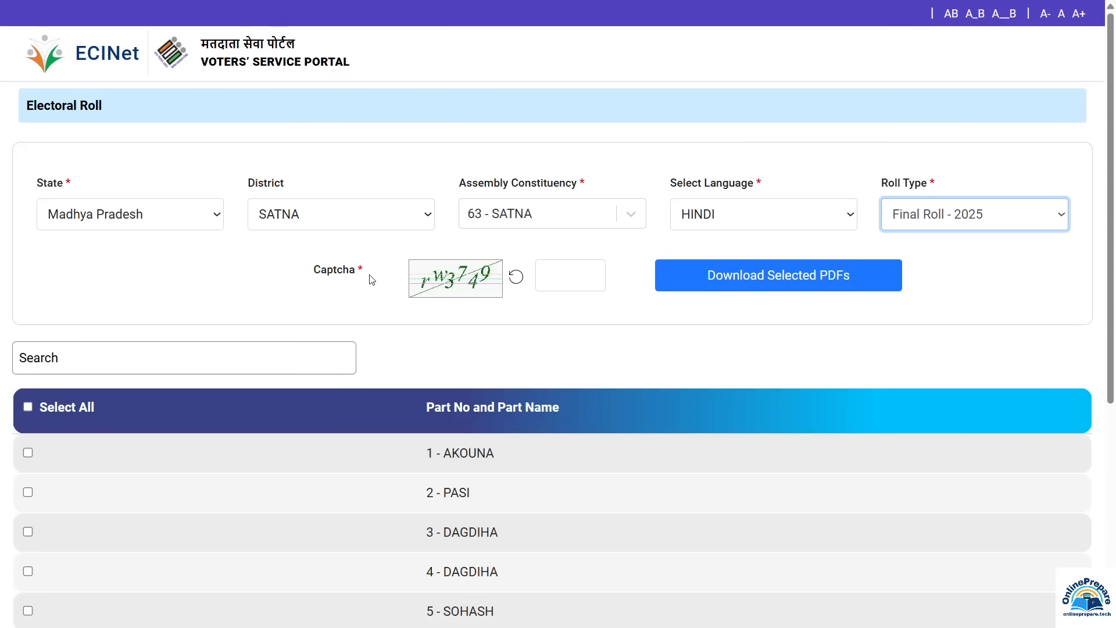
click(573, 281)
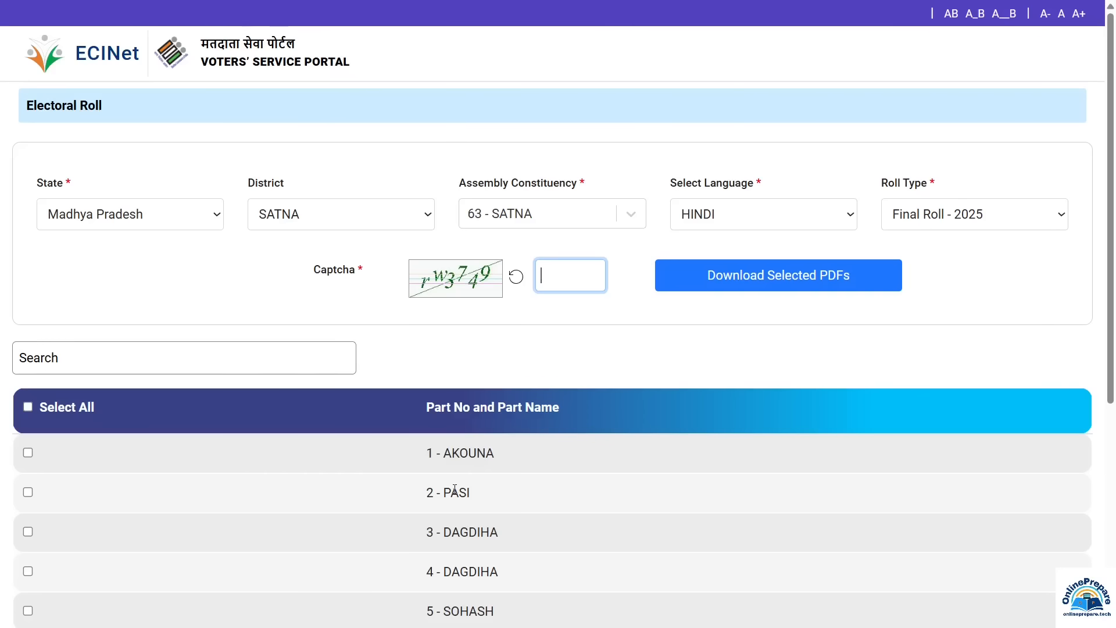
click(454, 490)
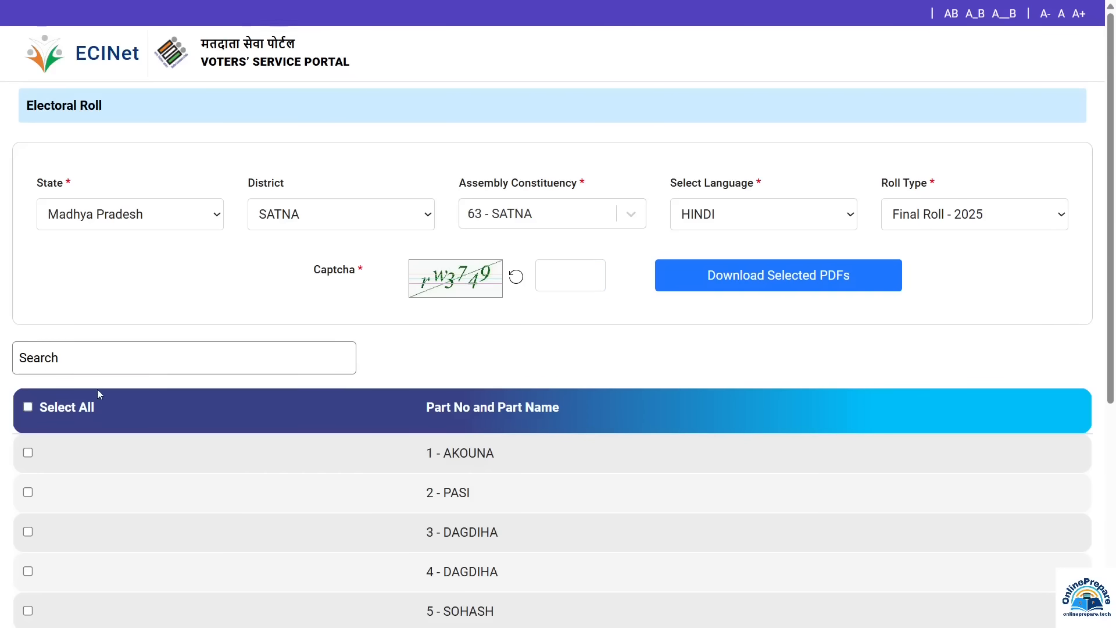
Step: Filter the parts list by 'satna' and tick part 71 - MAHDEVA SATNA NAGAR
click(62, 364)
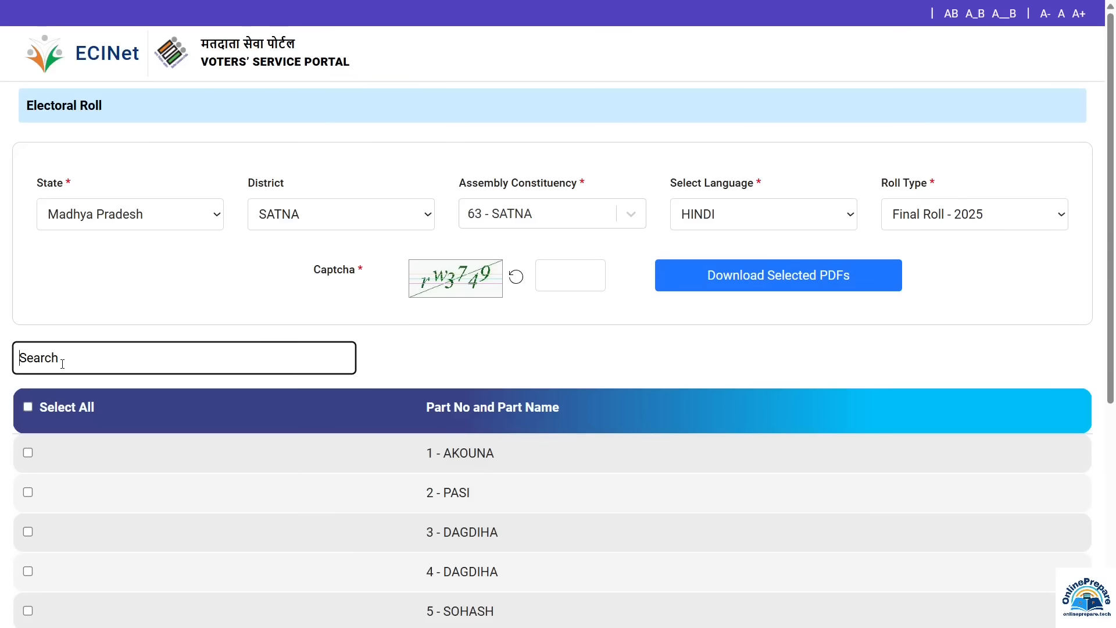
text(satna)
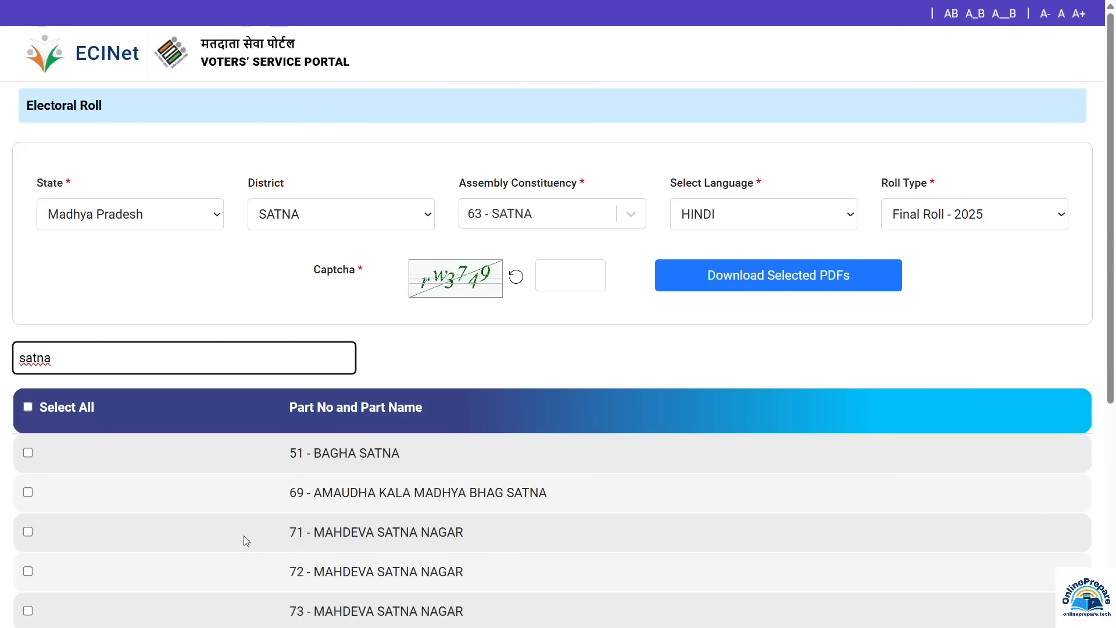
click(28, 532)
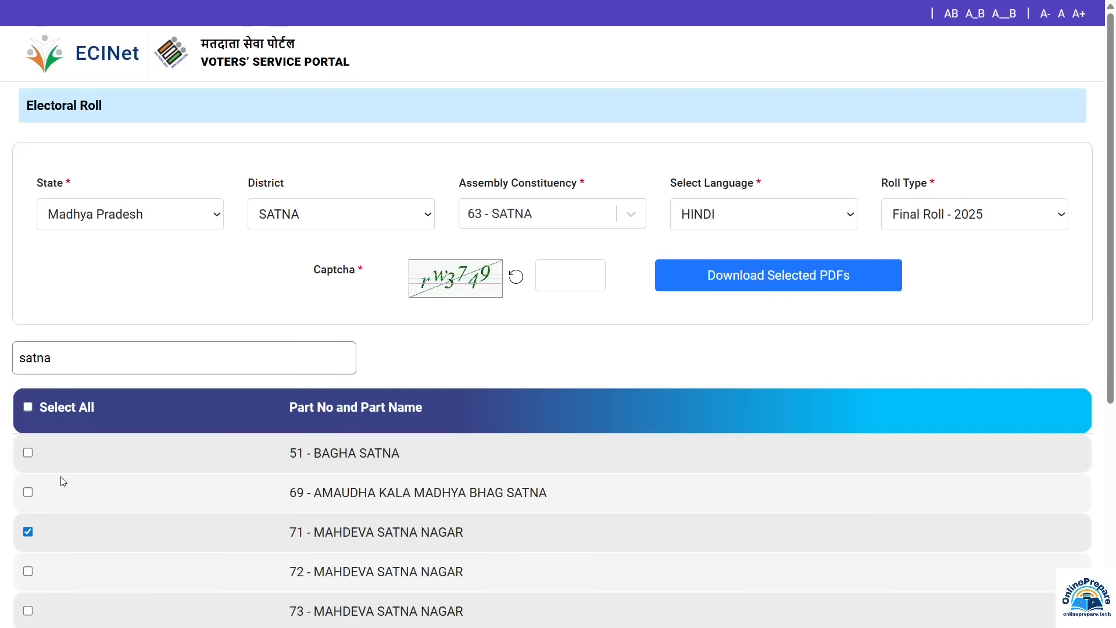
click(36, 410)
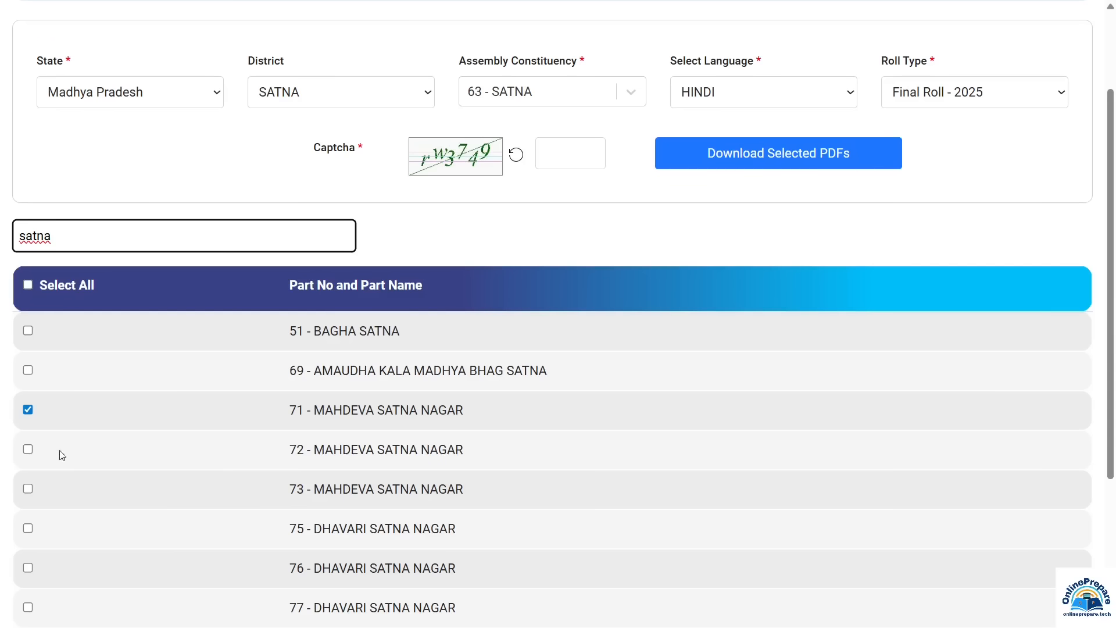
Step: Enter the captcha and request the selected part's roll PDF
click(584, 151)
text(rw3749)
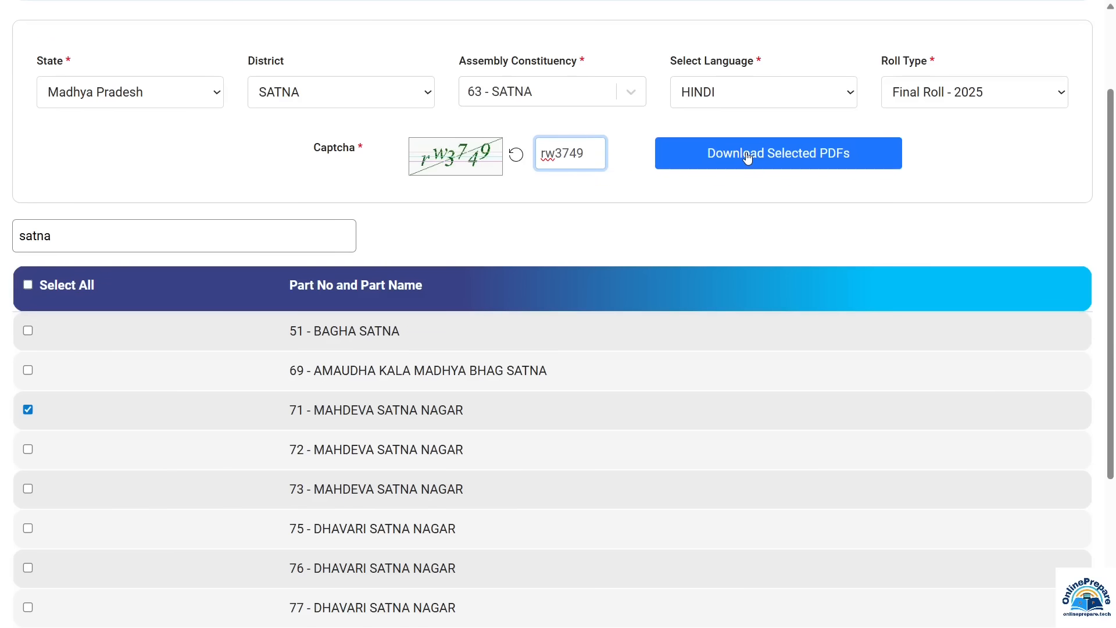
click(748, 154)
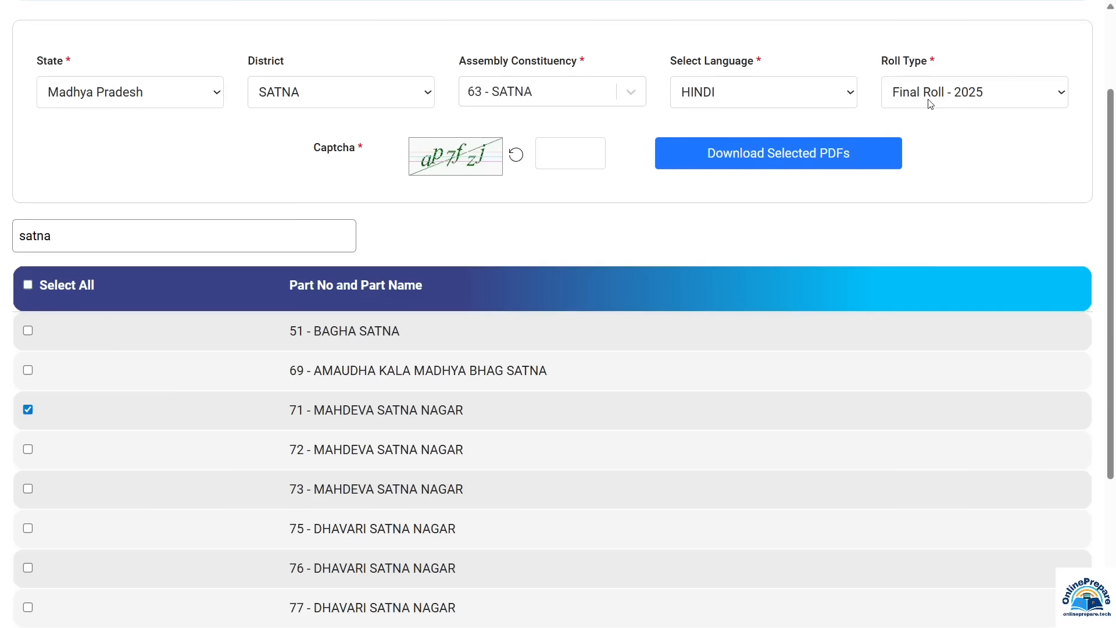
Step: Reopen the Roll Type choices to pick General Election / Bye Election Roll 2024
click(930, 103)
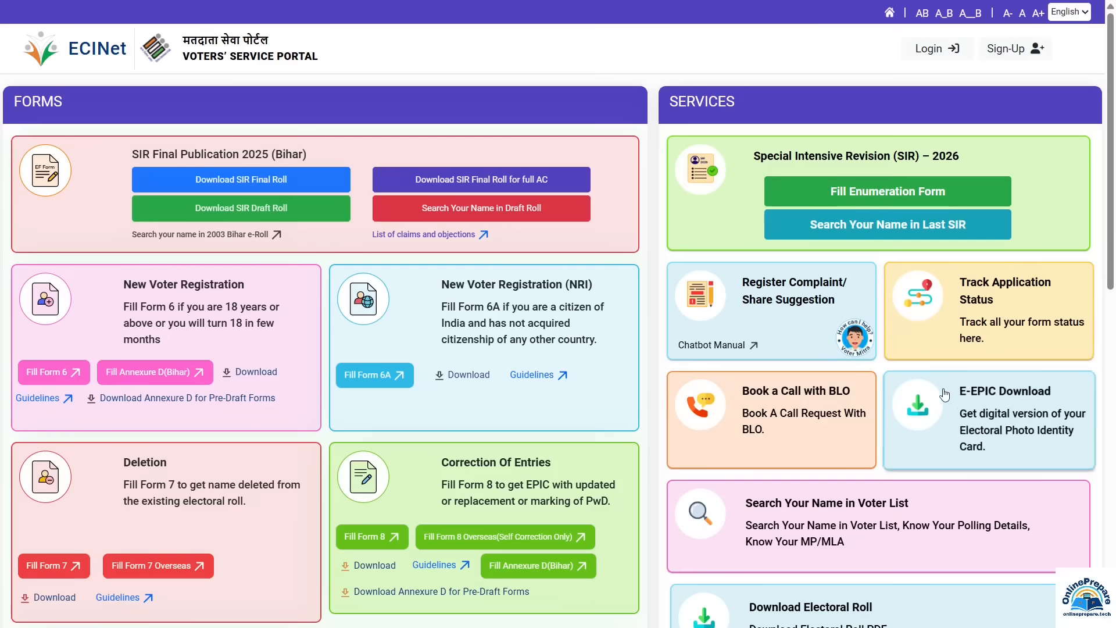
click(1016, 400)
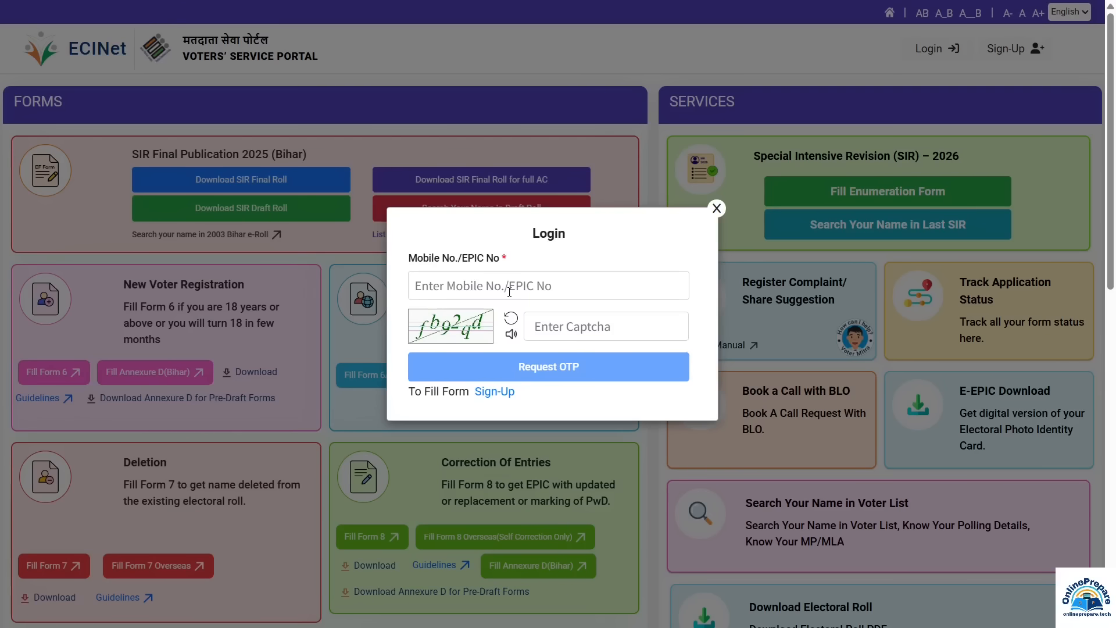
click(717, 208)
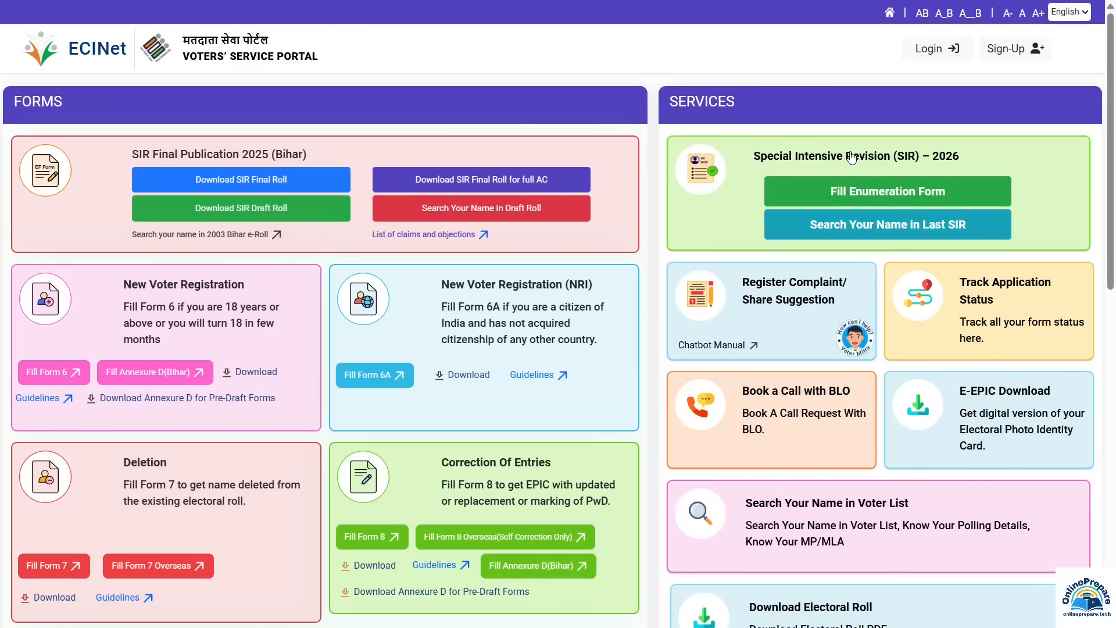